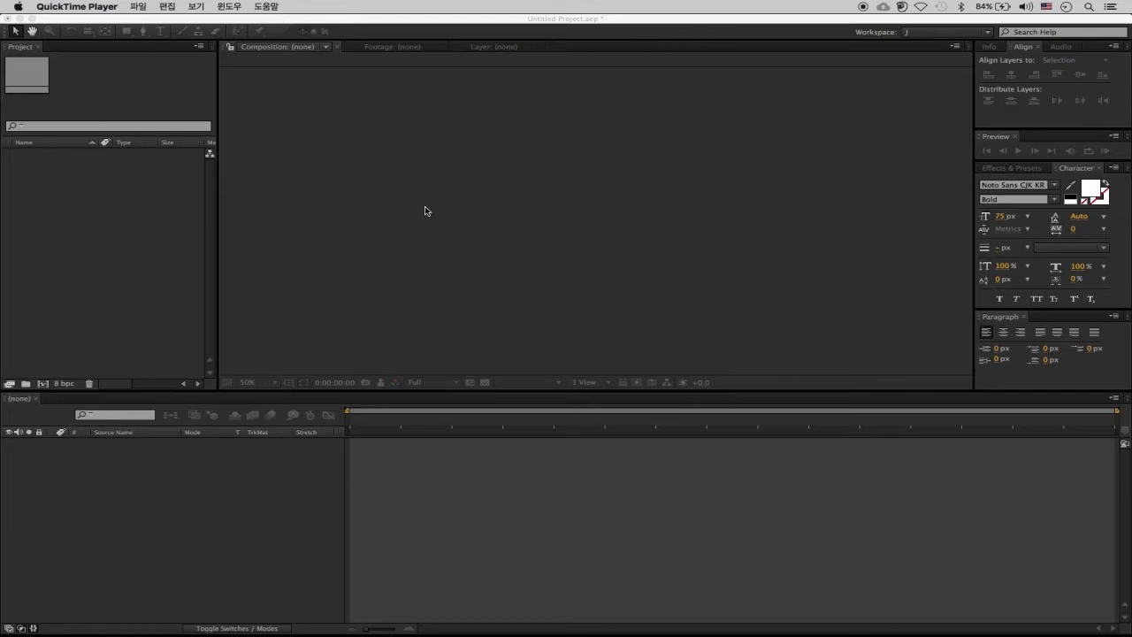
Create a new composition with the HDV/HDTV 720 29.97 preset and a duration of 0;00;10;00.
click(424, 211)
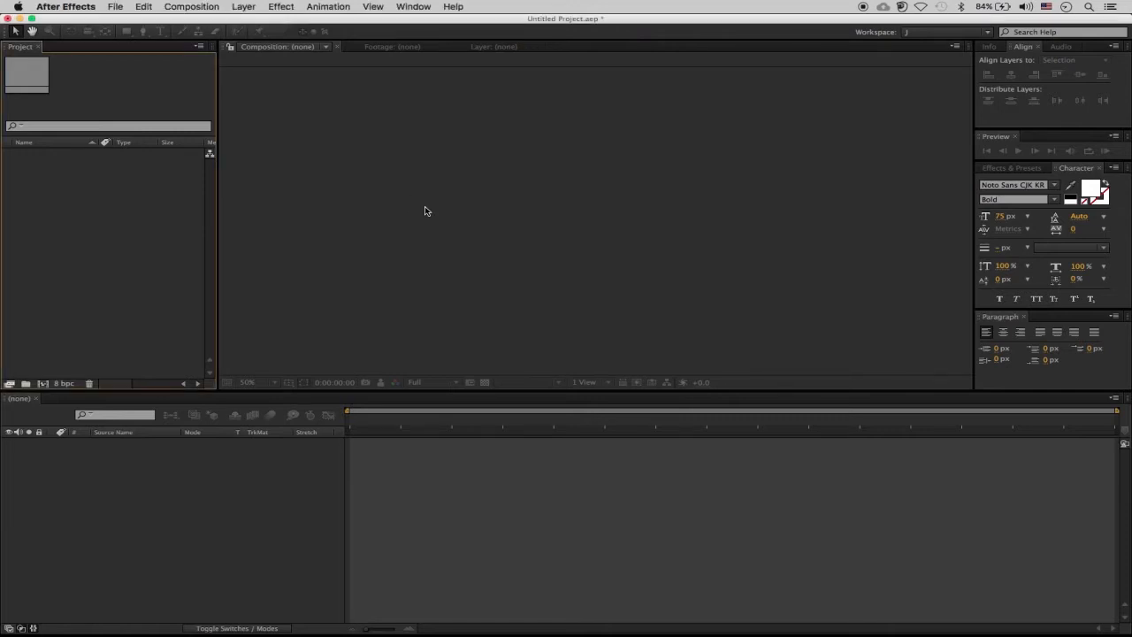
click(205, 11)
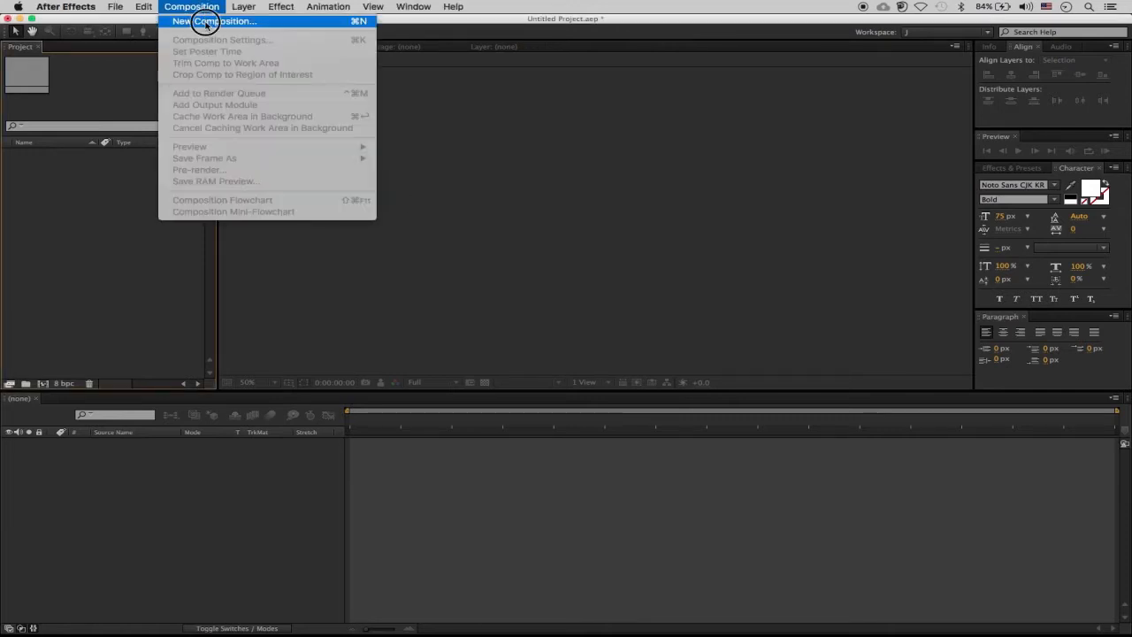
click(205, 21)
drag(578, 104, 358, 99)
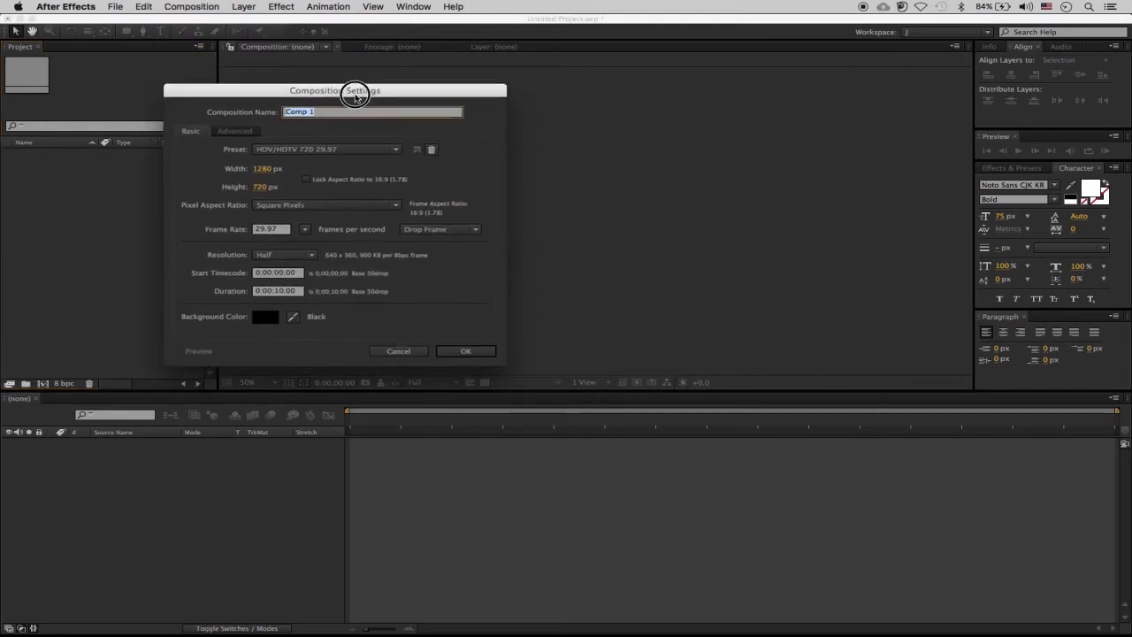
click(378, 152)
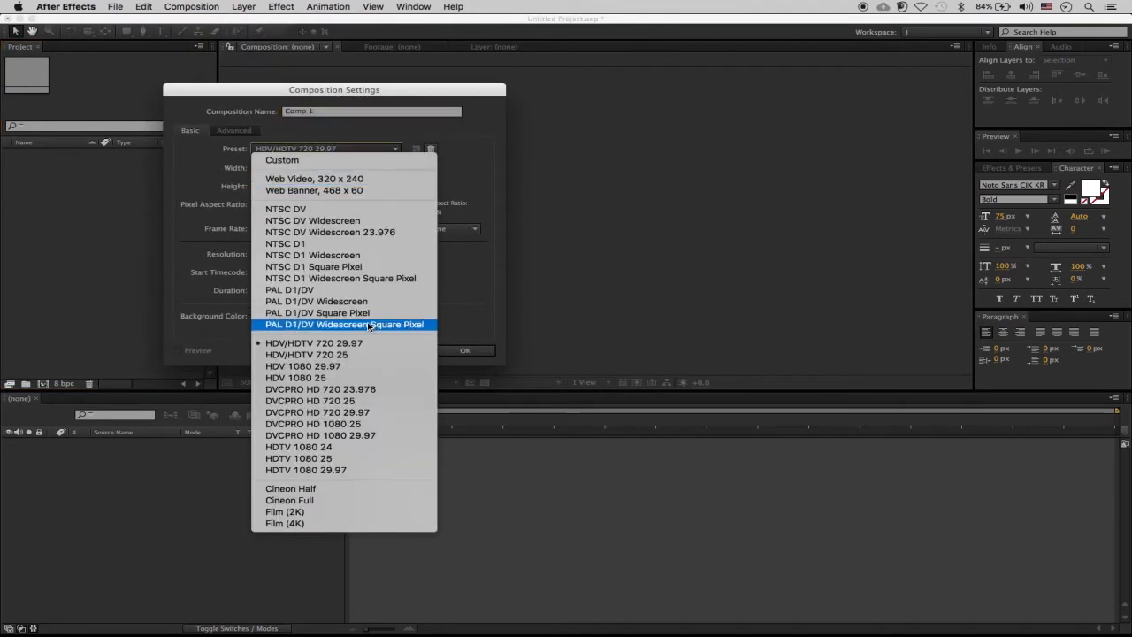
click(372, 344)
click(296, 290)
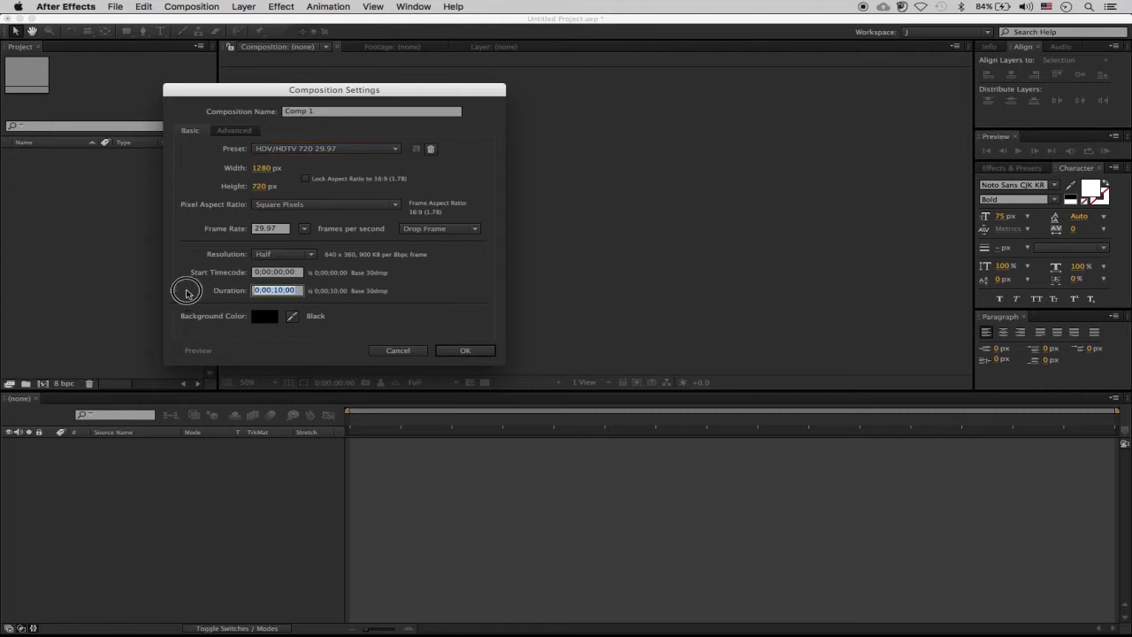
drag(397, 91, 628, 90)
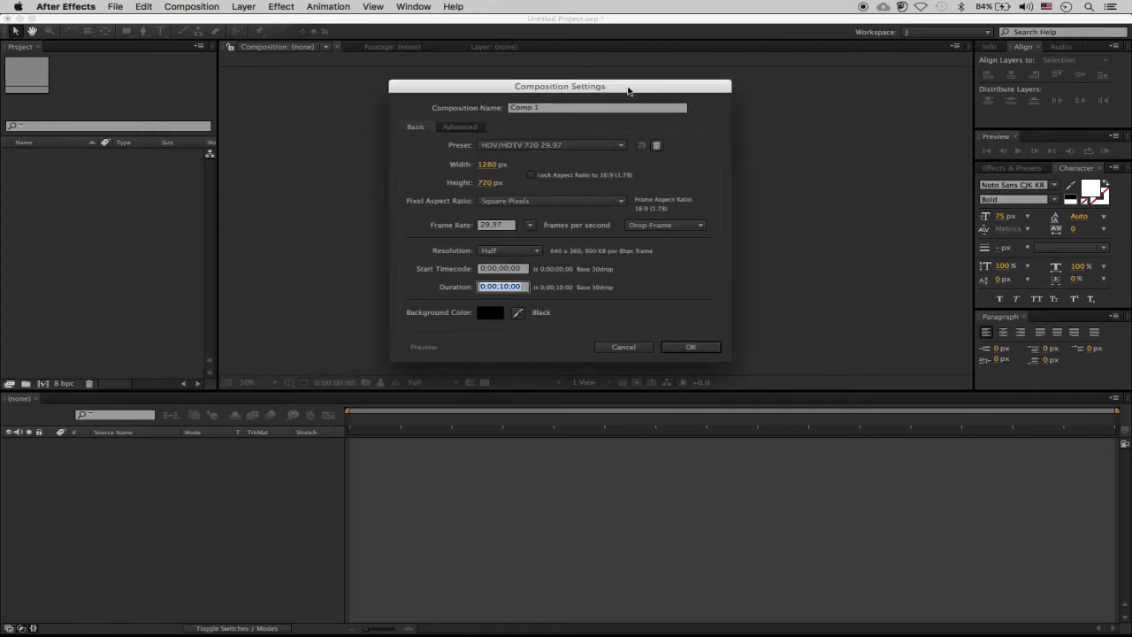
click(690, 347)
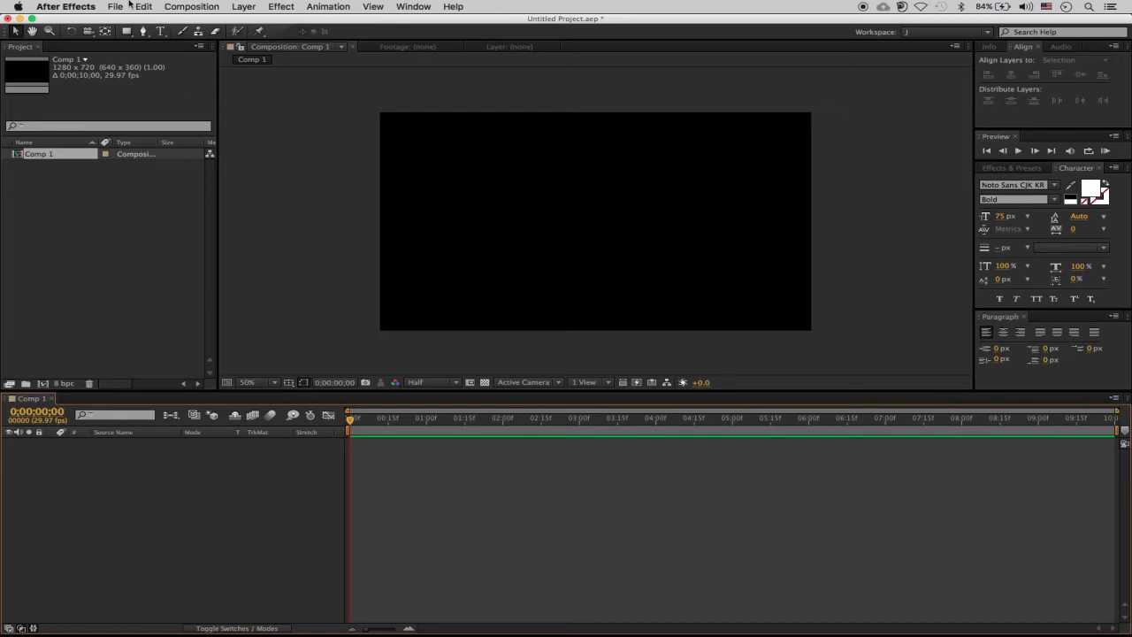
Import the photo DSC04981.JPG from the Photo folder into the project.
click(122, 7)
mouse_move(141, 152)
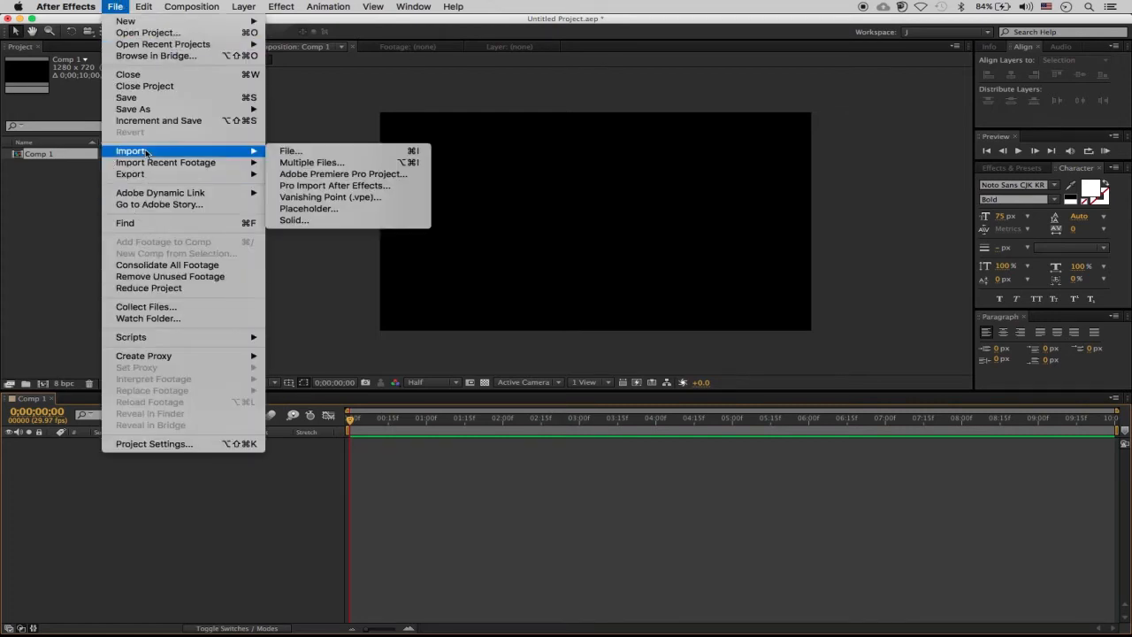
click(307, 151)
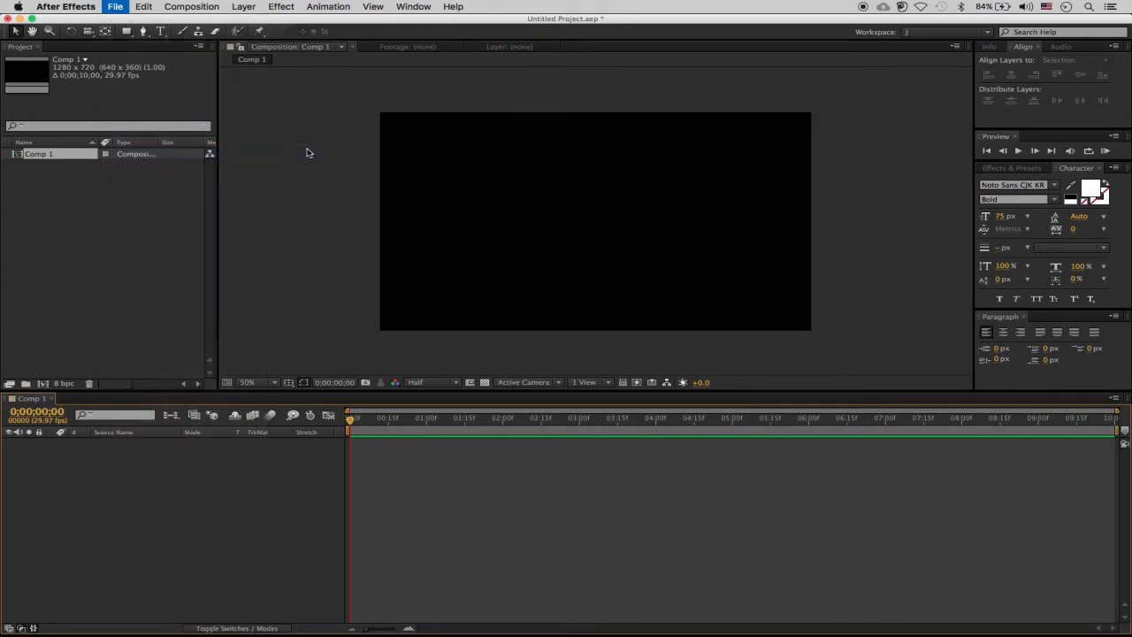
click(663, 130)
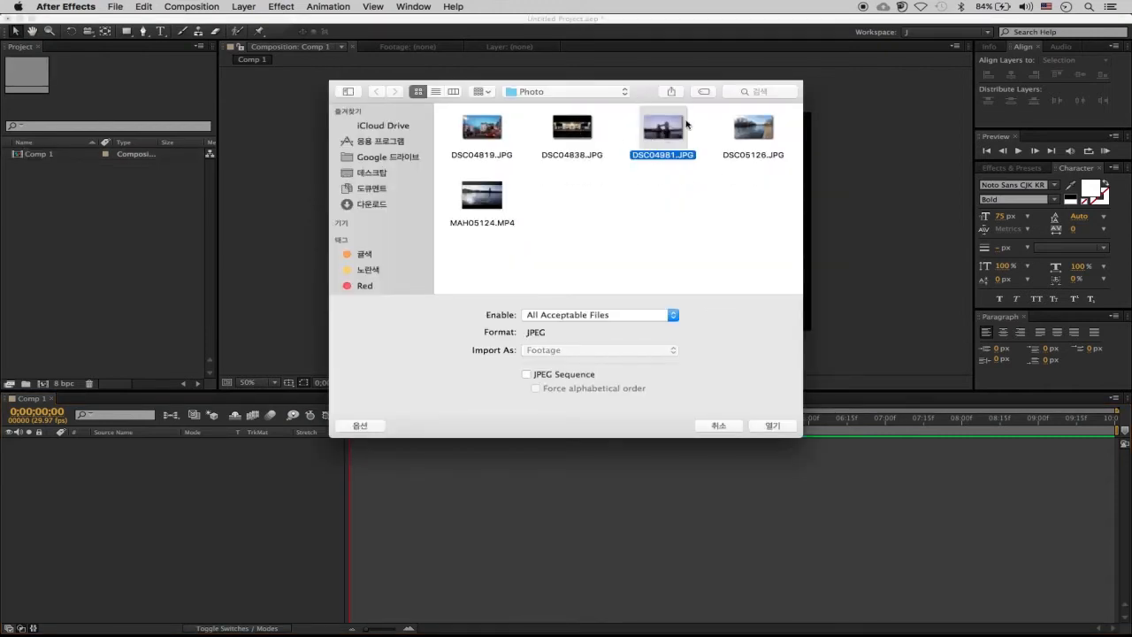
click(772, 425)
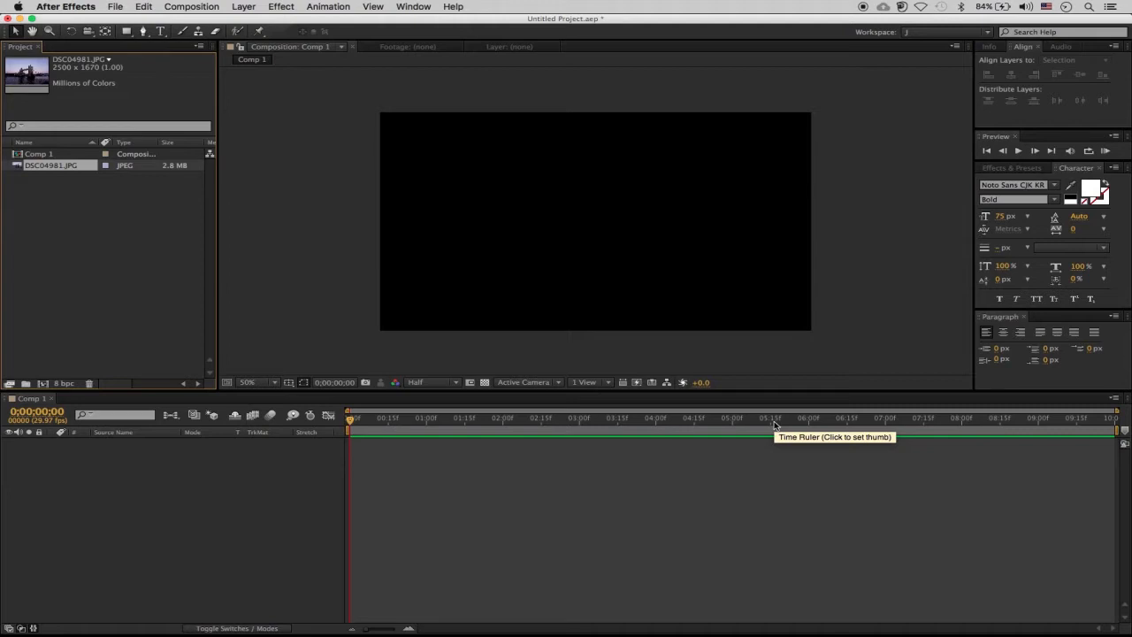
click(50, 293)
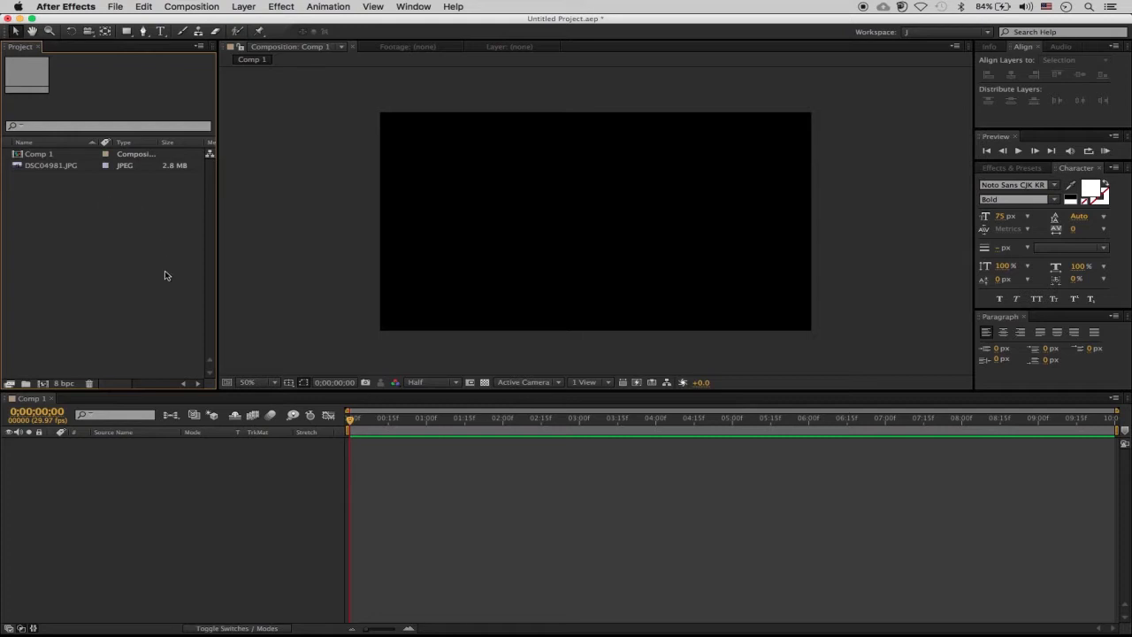
Place DSC04981.JPG directly in the composition view and delete the resulting layer.
click(53, 168)
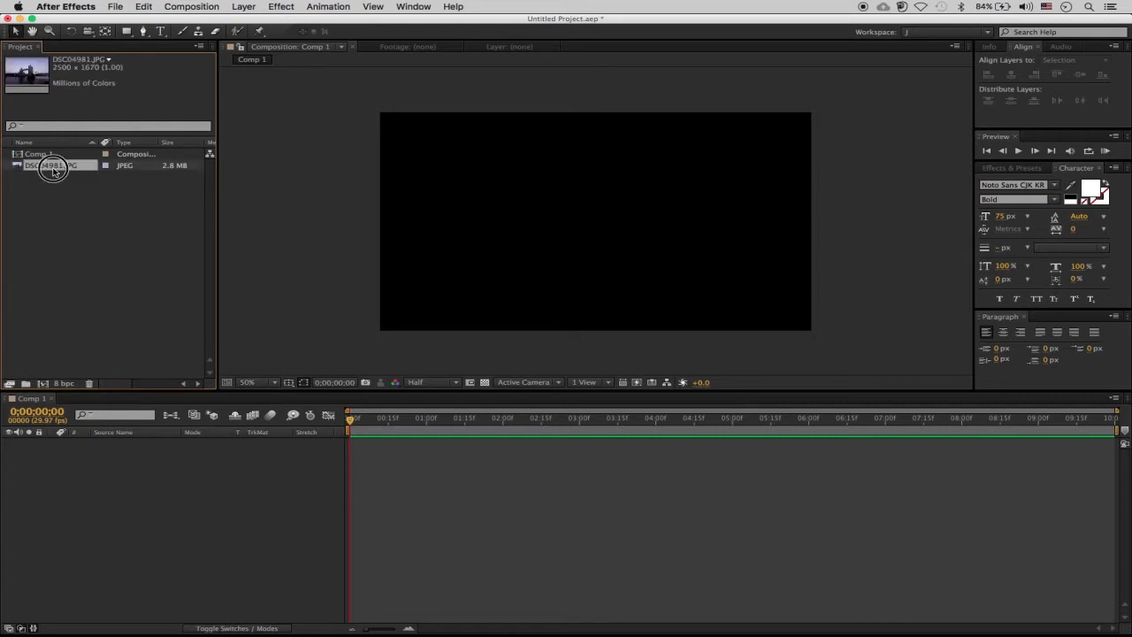
drag(53, 168, 610, 268)
key(Delete)
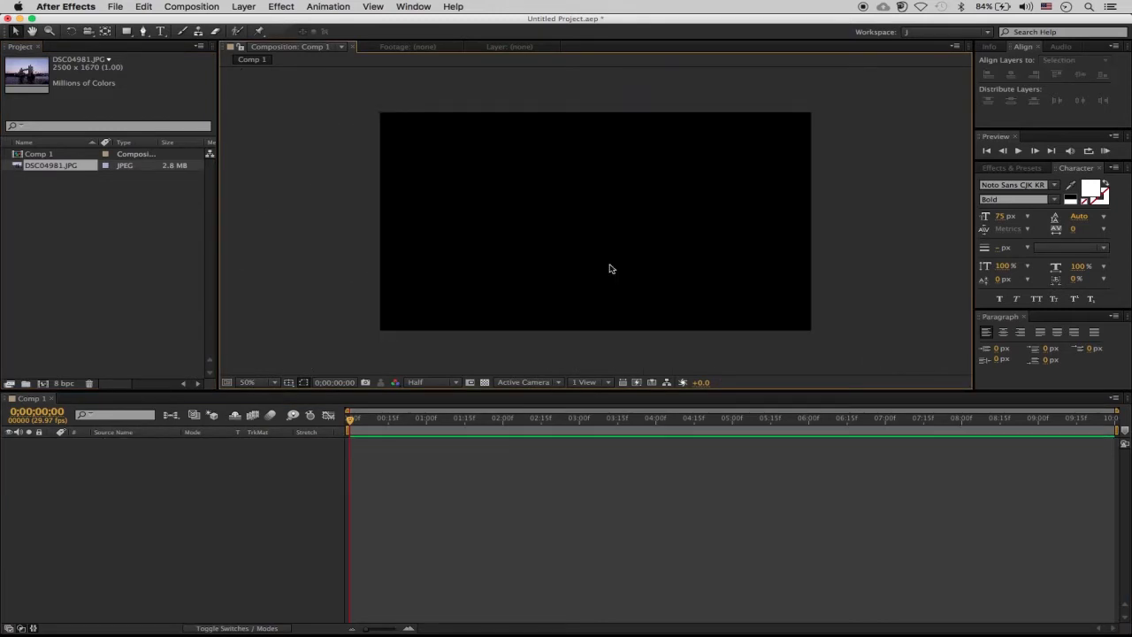
Add DSC04981.JPG to the Comp 1 timeline and set the layer's scale to 57%.
click(33, 166)
drag(130, 394, 139, 535)
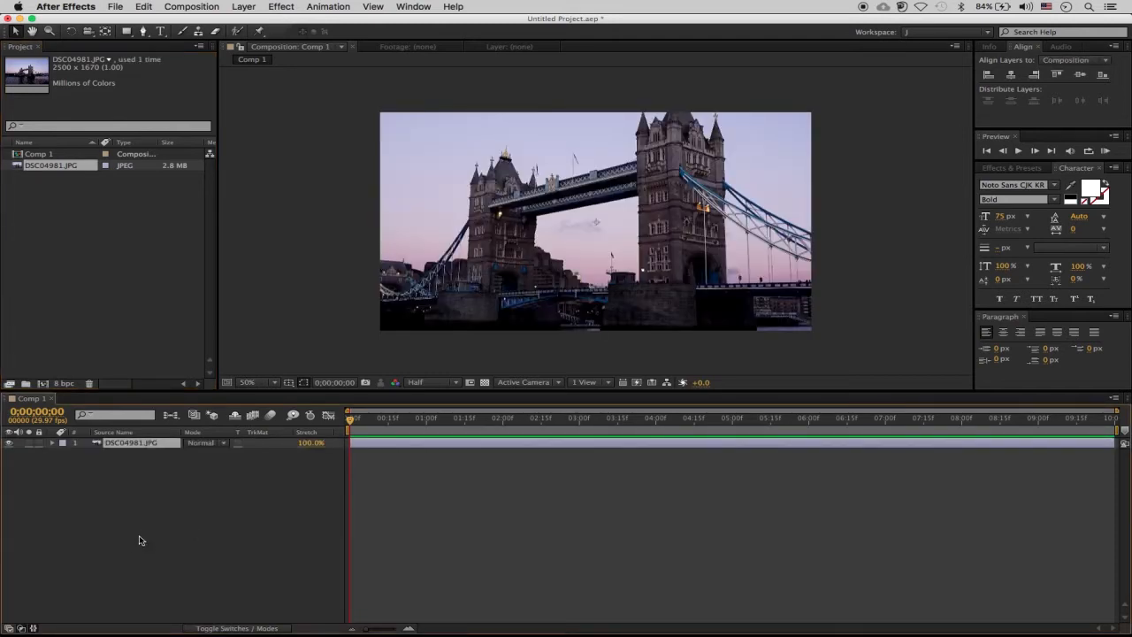
click(53, 443)
click(63, 460)
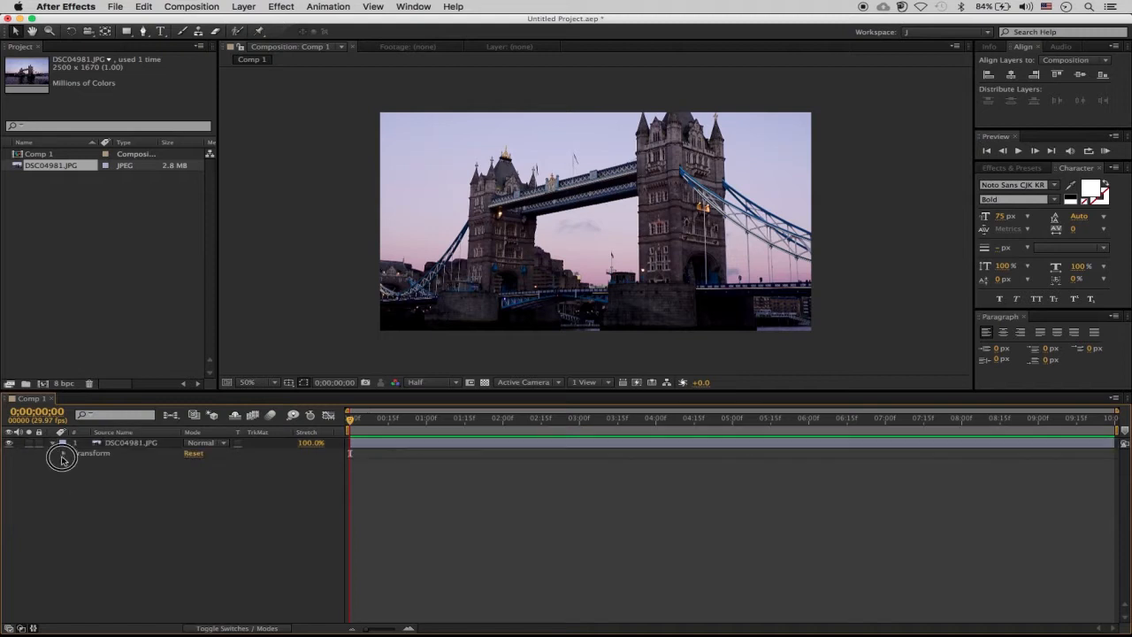
click(64, 455)
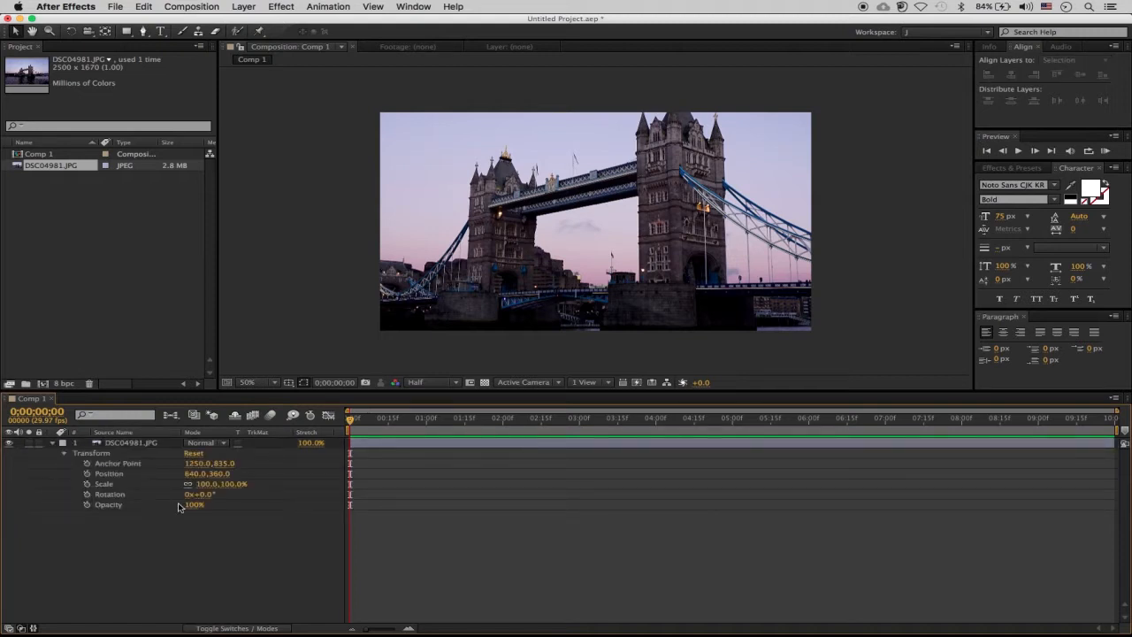
drag(205, 486, 167, 477)
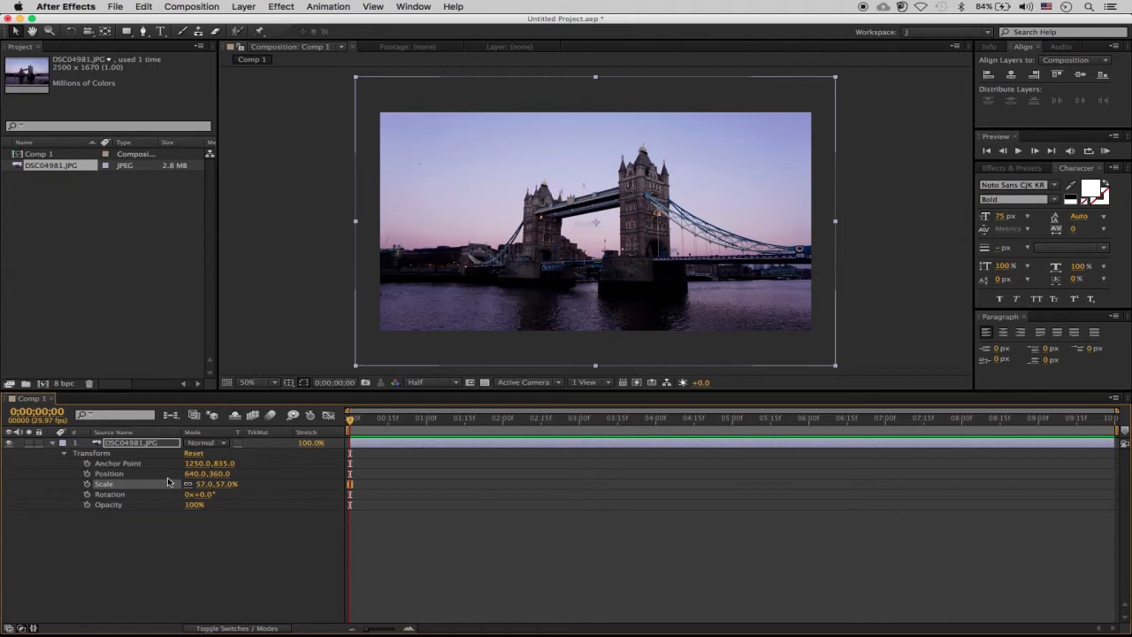
click(167, 482)
Draw a white rectangle shape over the photo with no layer selected, and delete its shape layer.
click(130, 34)
click(146, 33)
click(404, 486)
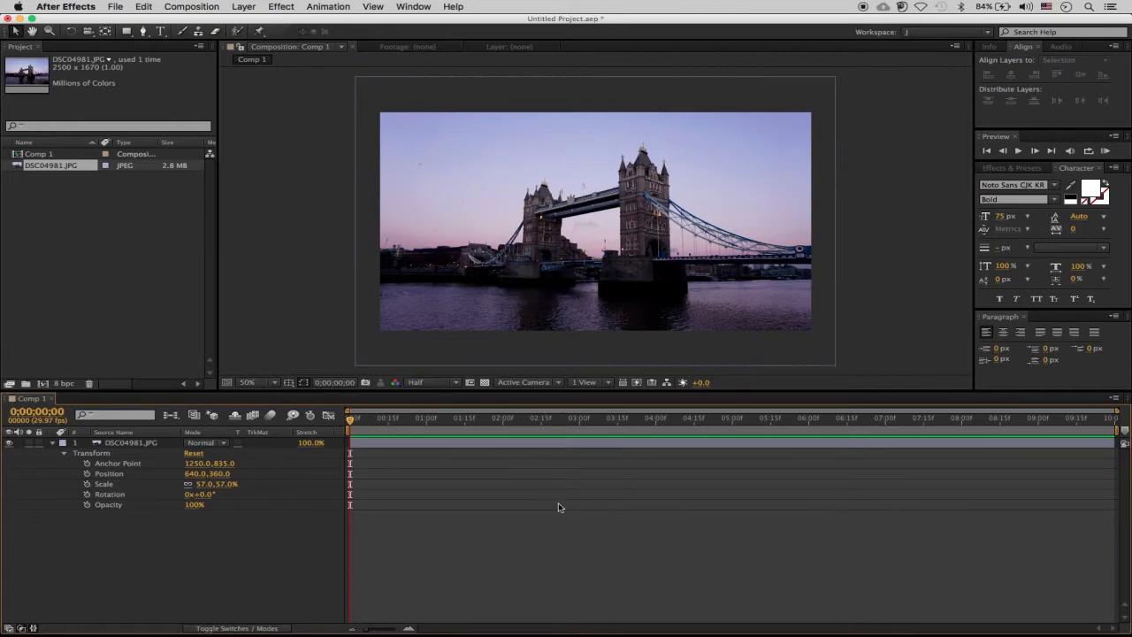
click(127, 31)
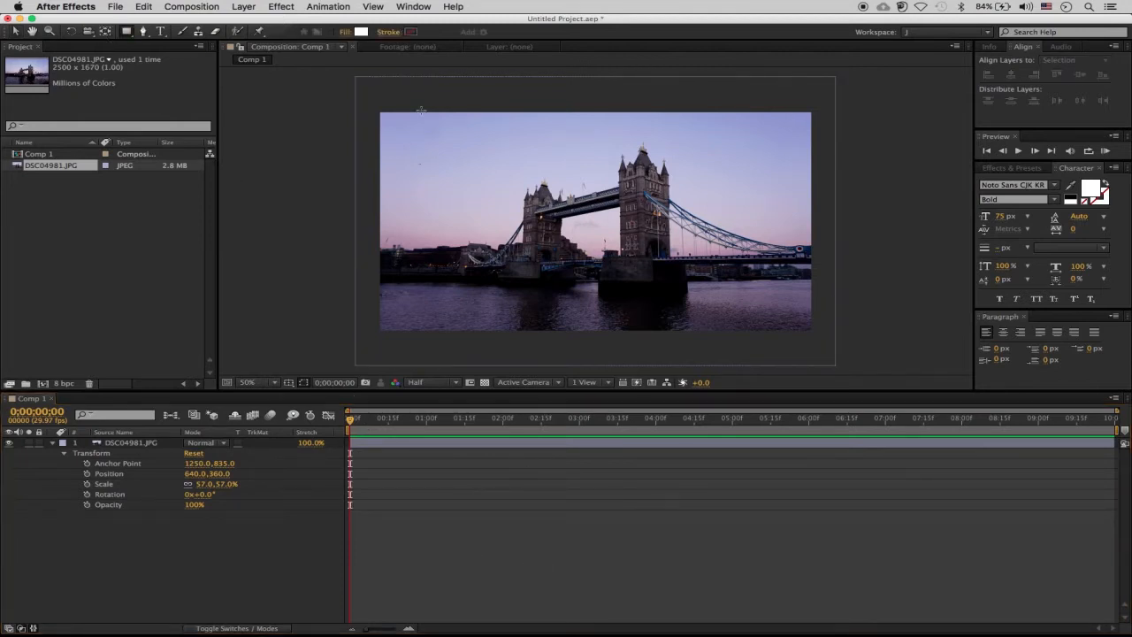
drag(408, 152, 537, 266)
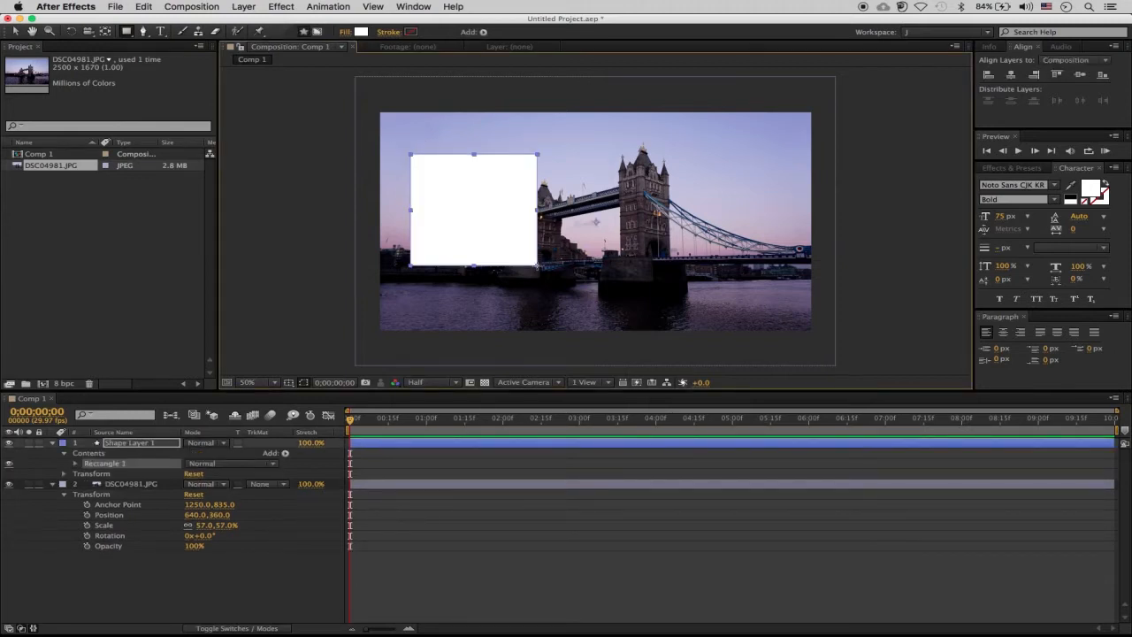
click(141, 443)
key(Delete)
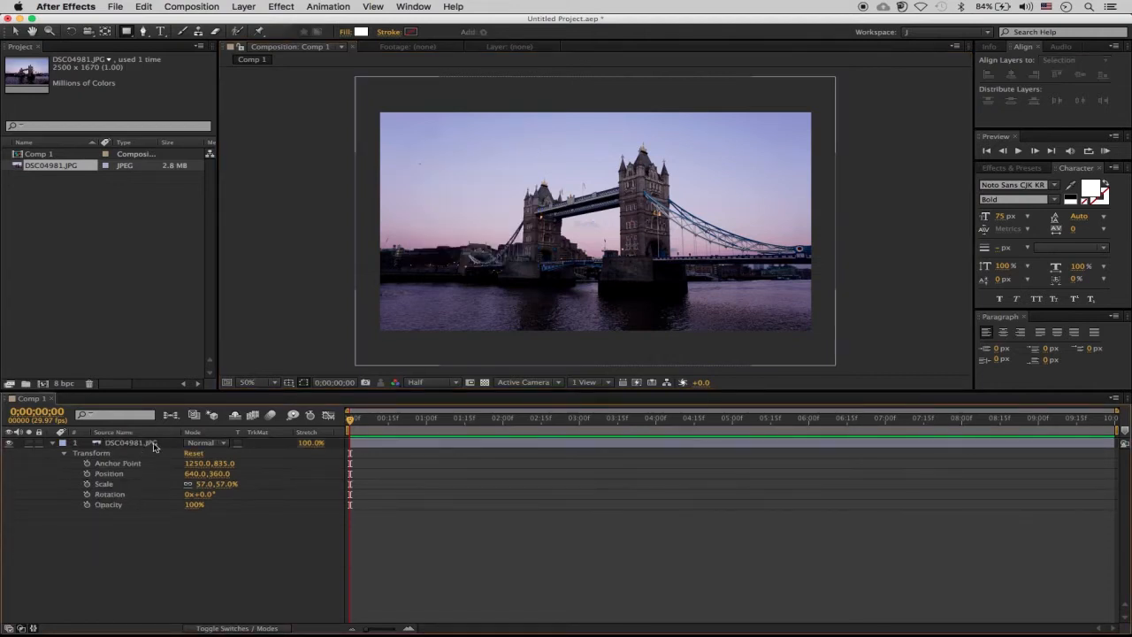
Draw a rectangular mask around the bridge towers on the DSC04981.JPG layer and expand the mask's properties.
click(156, 443)
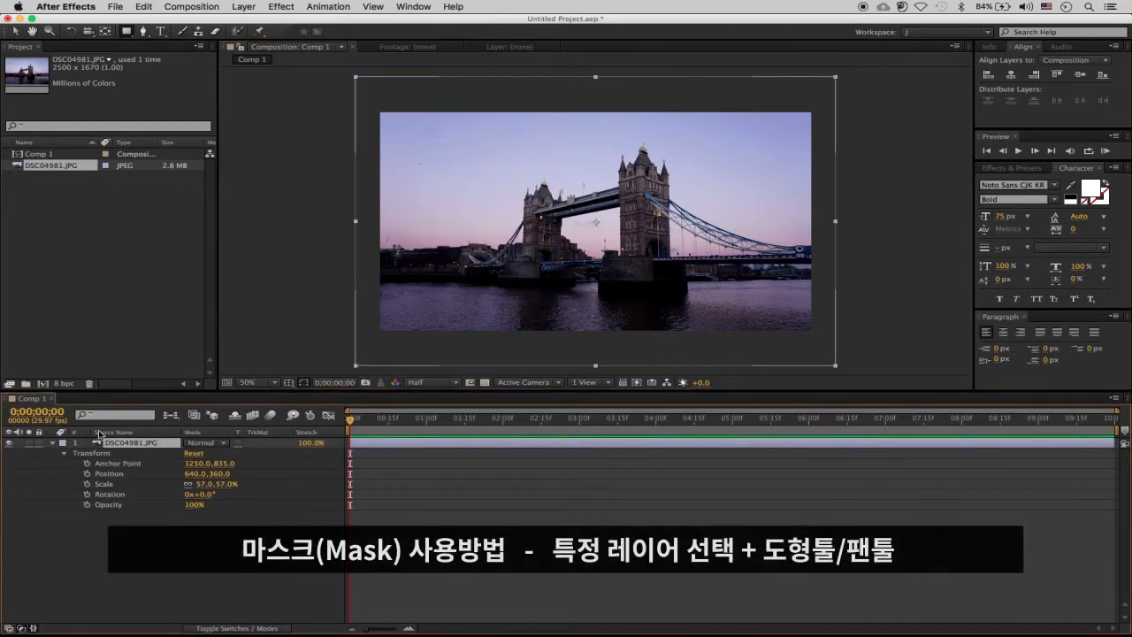
drag(505, 139, 681, 284)
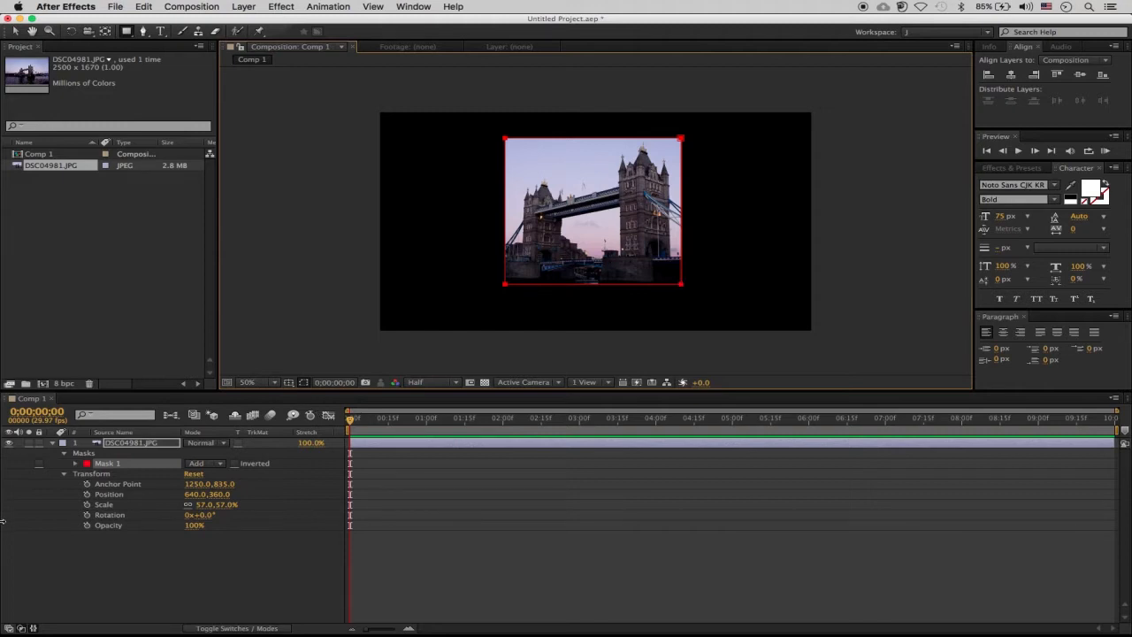
click(76, 467)
click(75, 463)
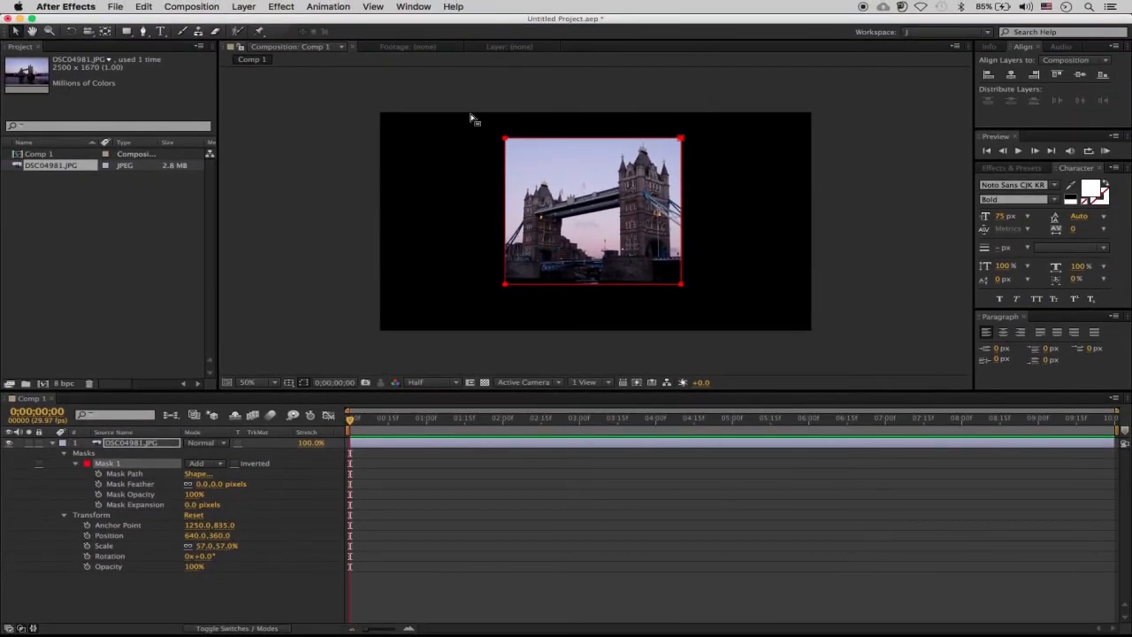
Try reshaping the mask by pulling its two left vertices outward past the frame's edge, and undo the change.
click(679, 138)
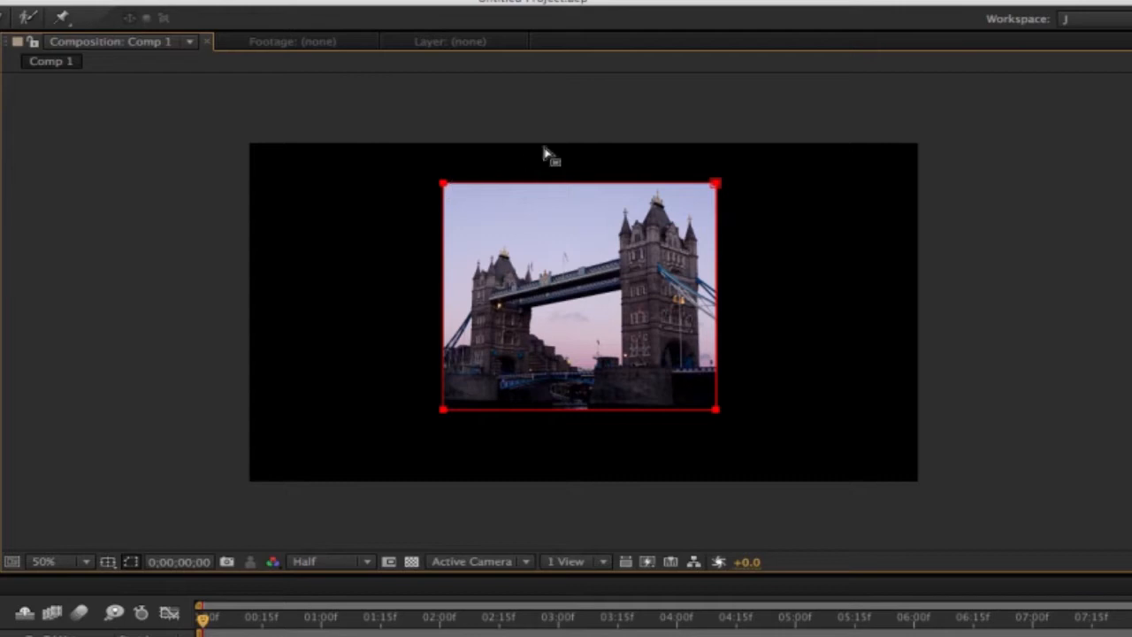
click(715, 183)
click(812, 130)
drag(813, 130, 662, 248)
drag(368, 159, 517, 438)
drag(444, 411, 235, 528)
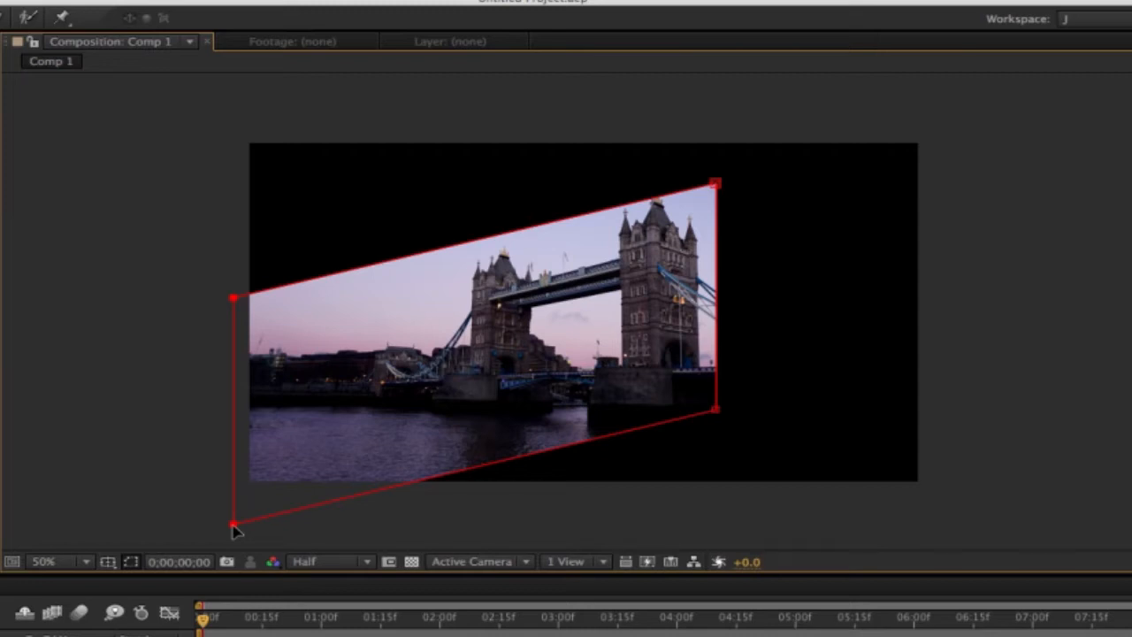
key(ctrl+z)
key(ctrl+z)
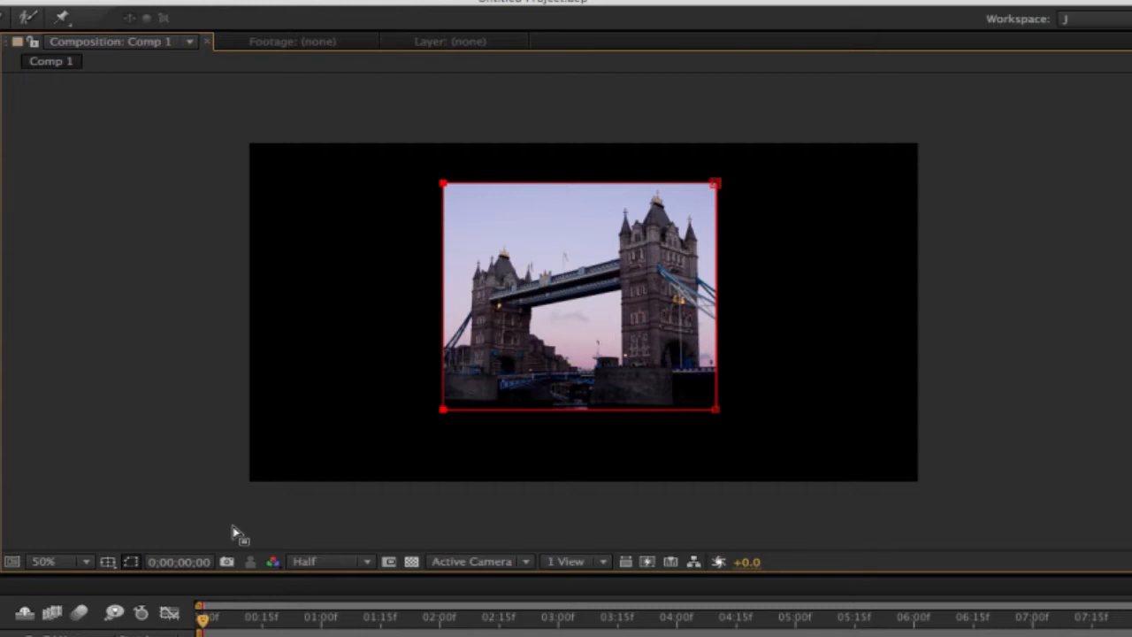
Widen the mask on both its right and left sides with its free transform box.
click(523, 440)
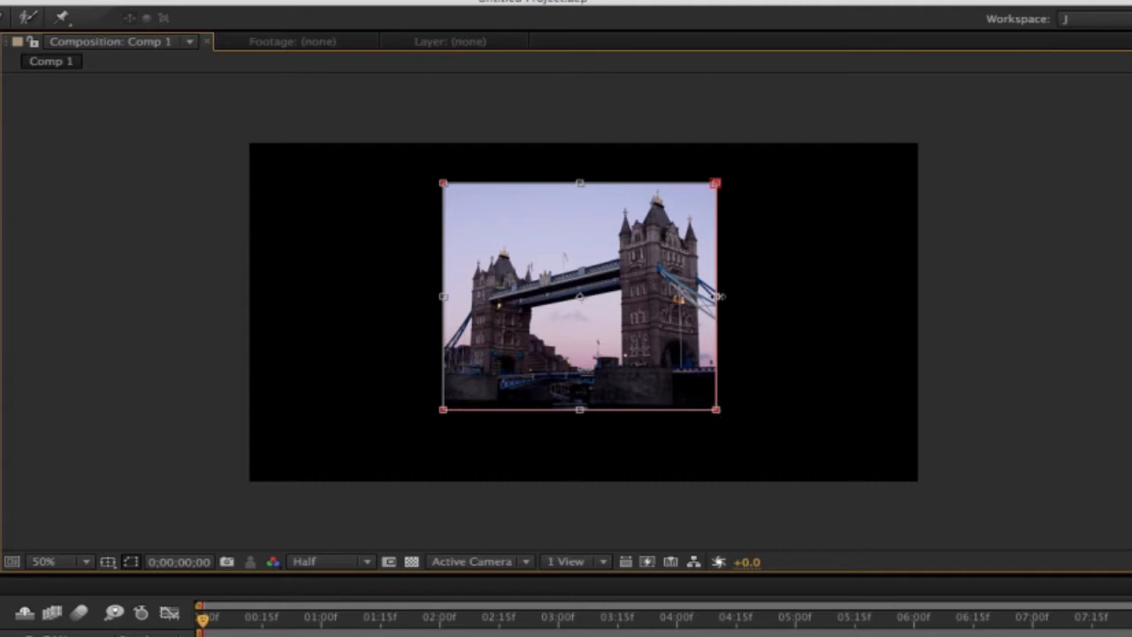
drag(721, 297, 871, 296)
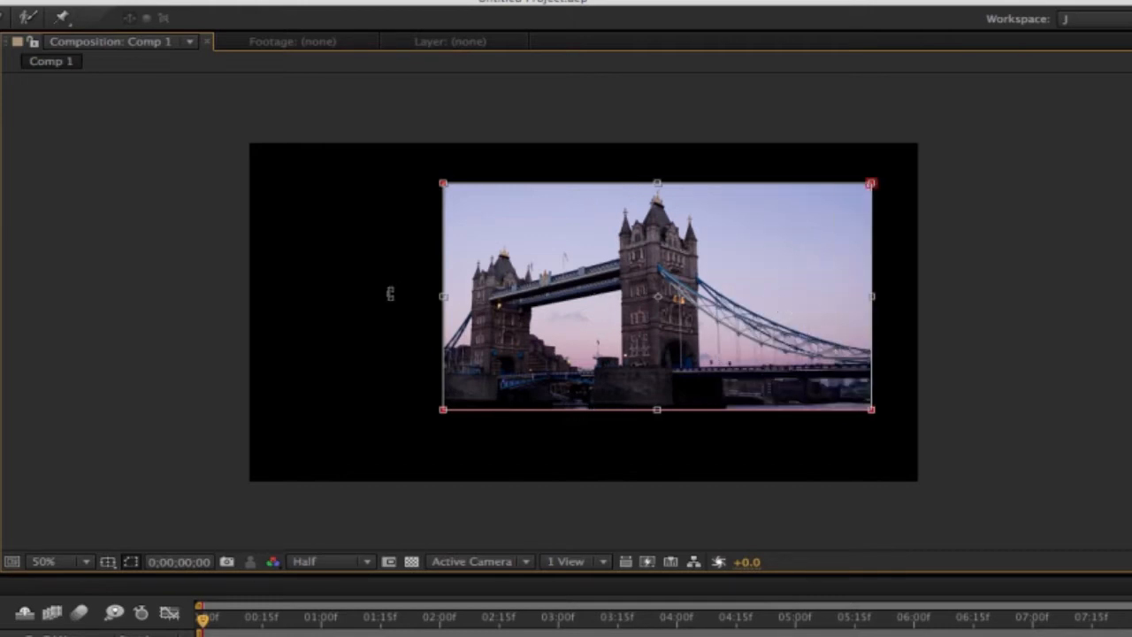
drag(443, 297, 351, 297)
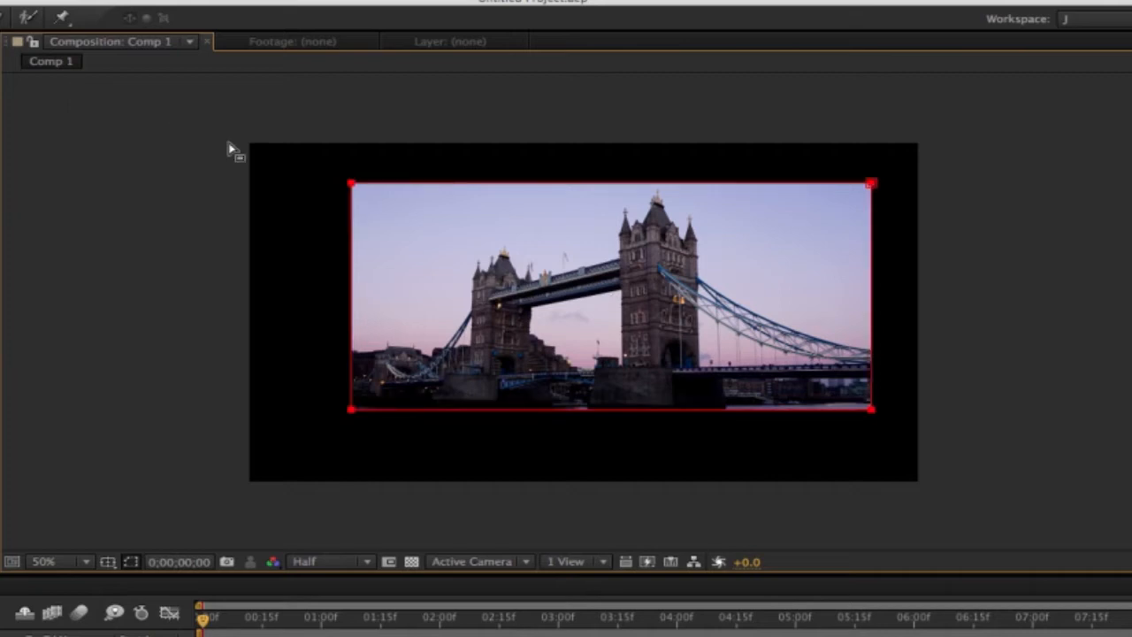
Move the whole mask around the frame and place it over the bridge near the frame's centre.
drag(297, 142, 368, 212)
click(841, 181)
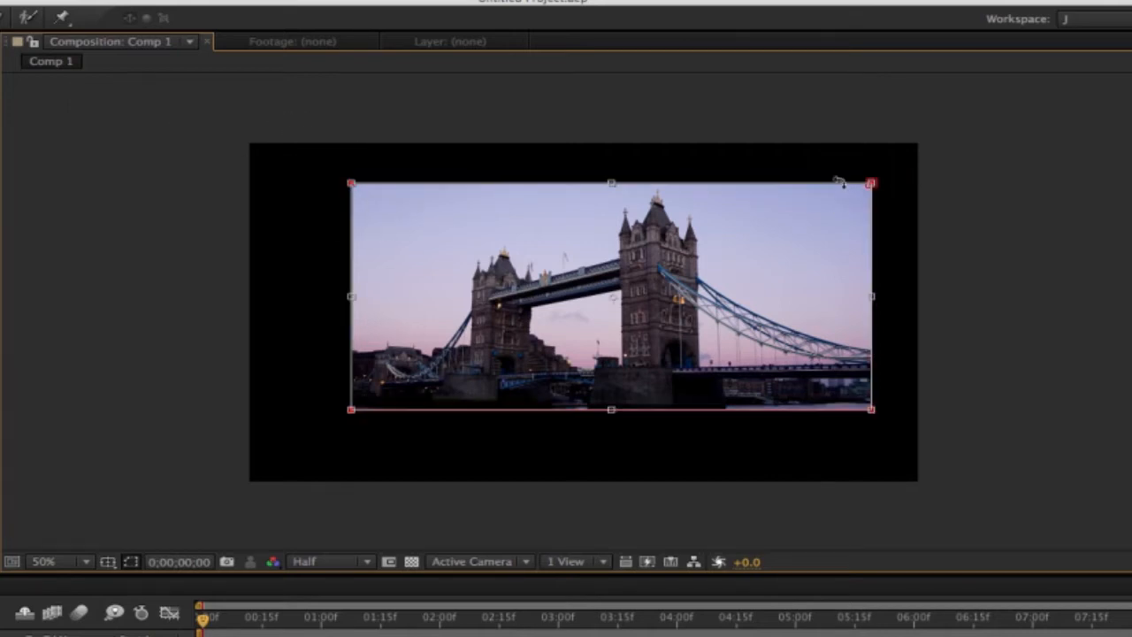
drag(840, 179, 677, 114)
click(798, 223)
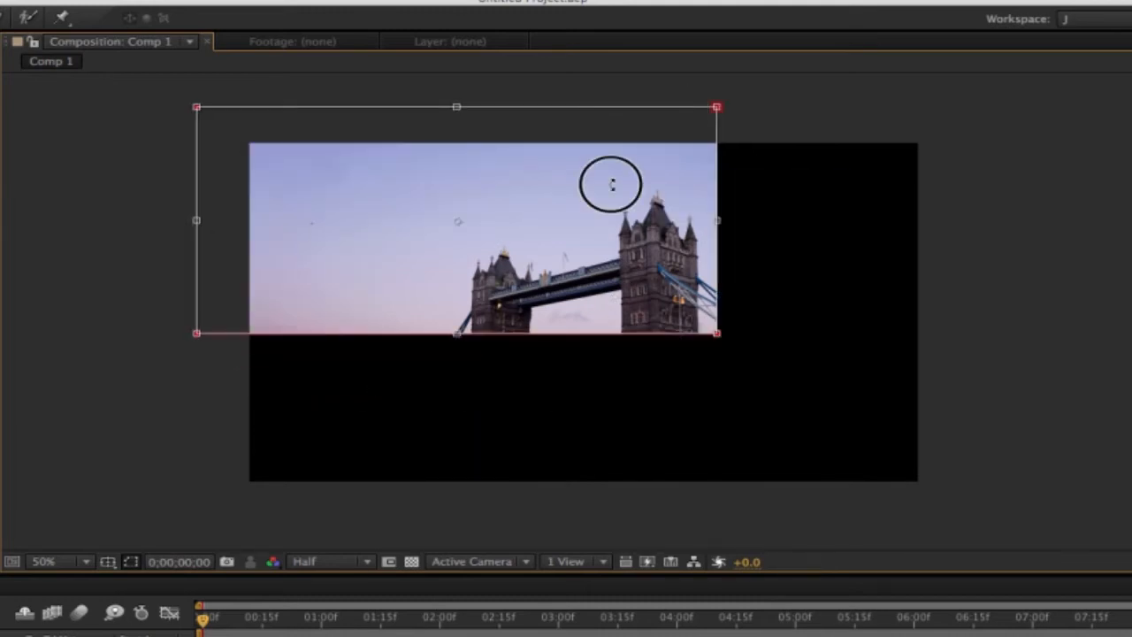
drag(609, 182, 738, 271)
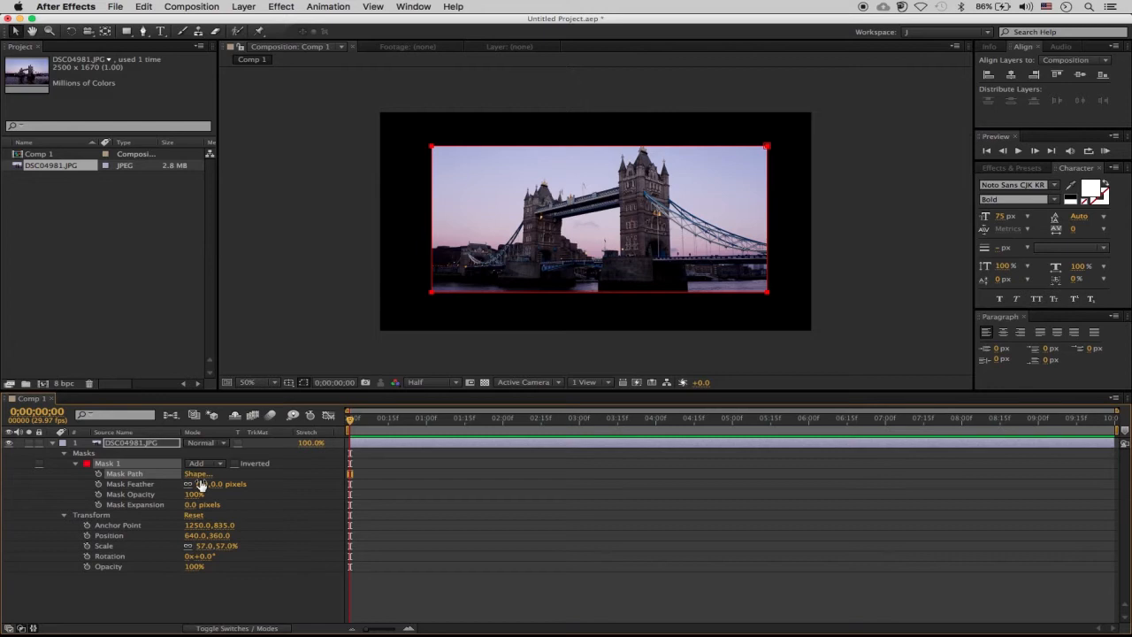
drag(392, 95, 503, 349)
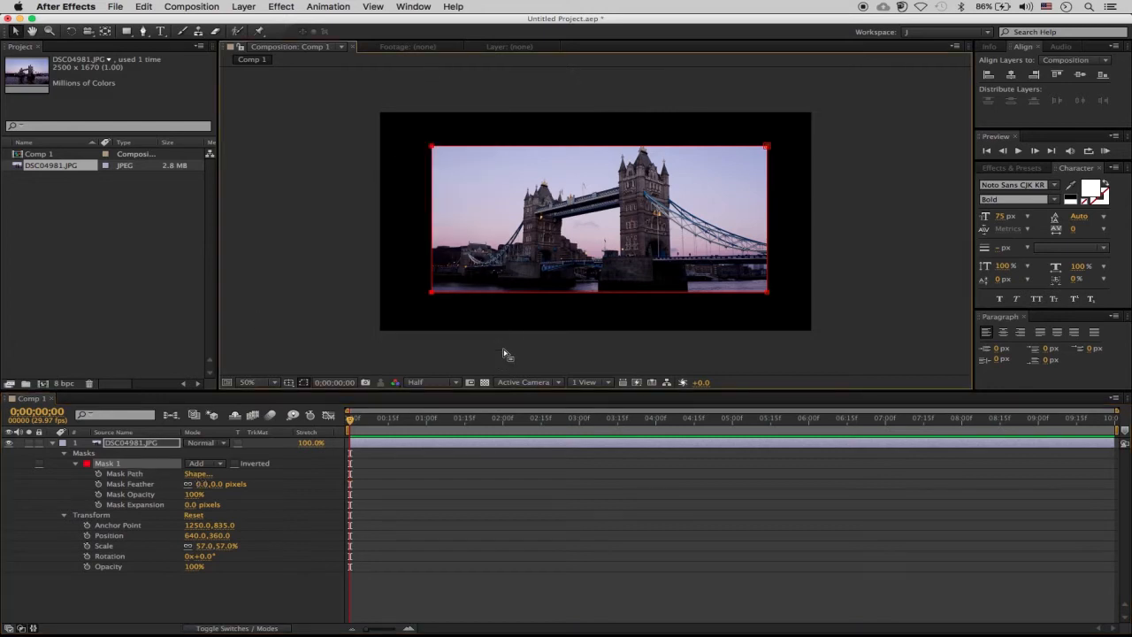
Narrow the mask by moving its two left vertices inward so its left edge sits beside the right-hand bridge tower.
drag(433, 292, 504, 307)
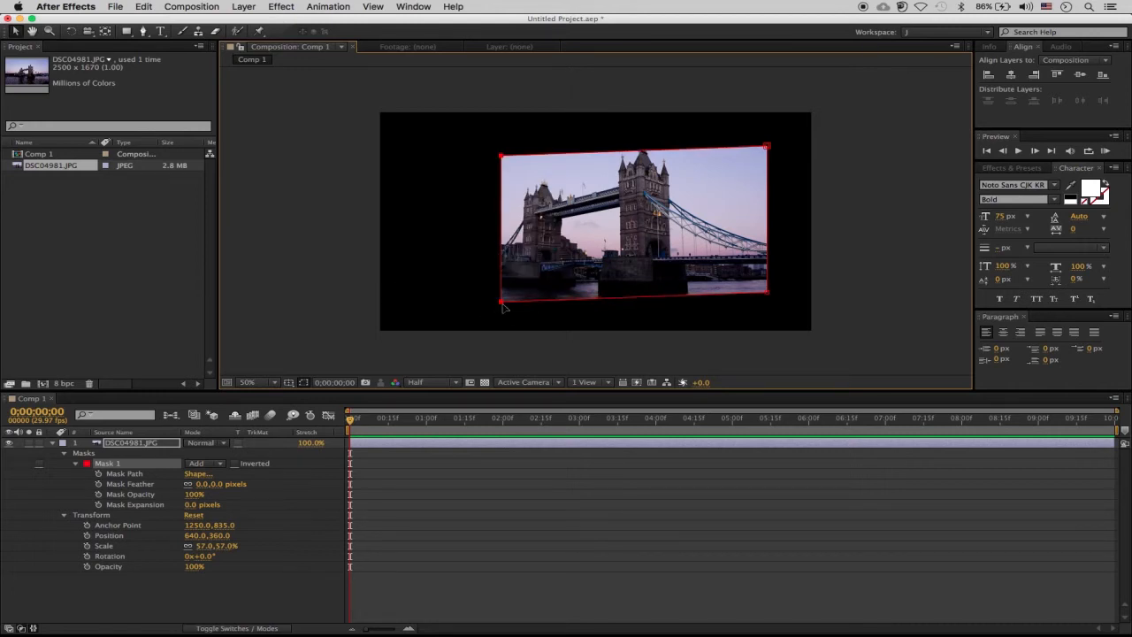
key(super+z)
key(super+z)
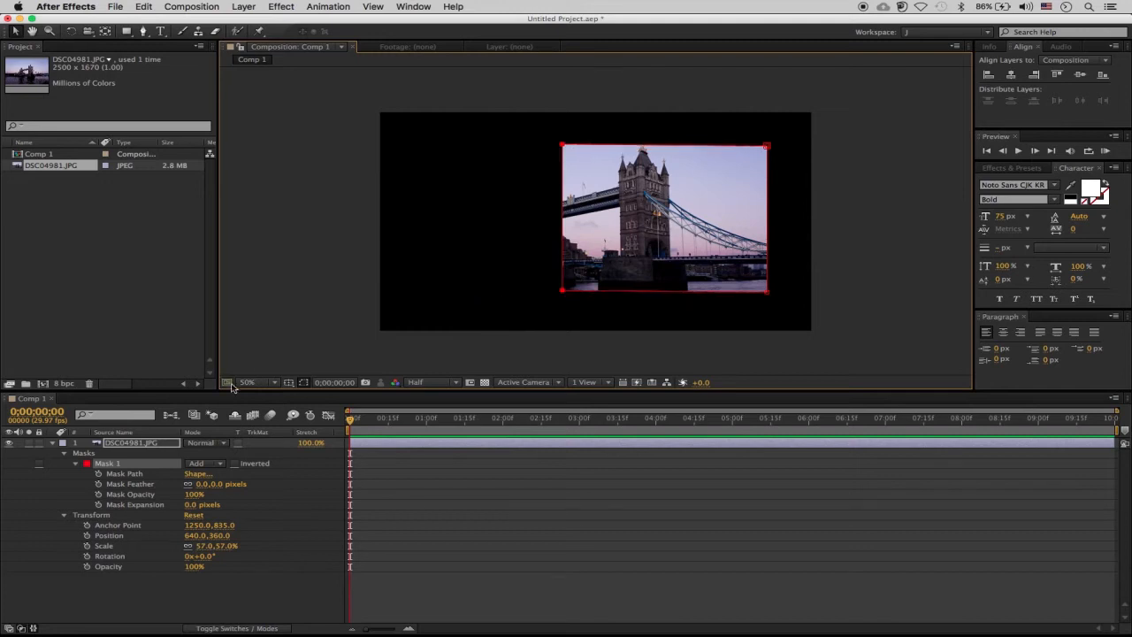
Keyframe Mask Path at 0;00;00;00, and at 0;00;00;29 move the mask's two left vertices out to the frame's left edge.
click(99, 475)
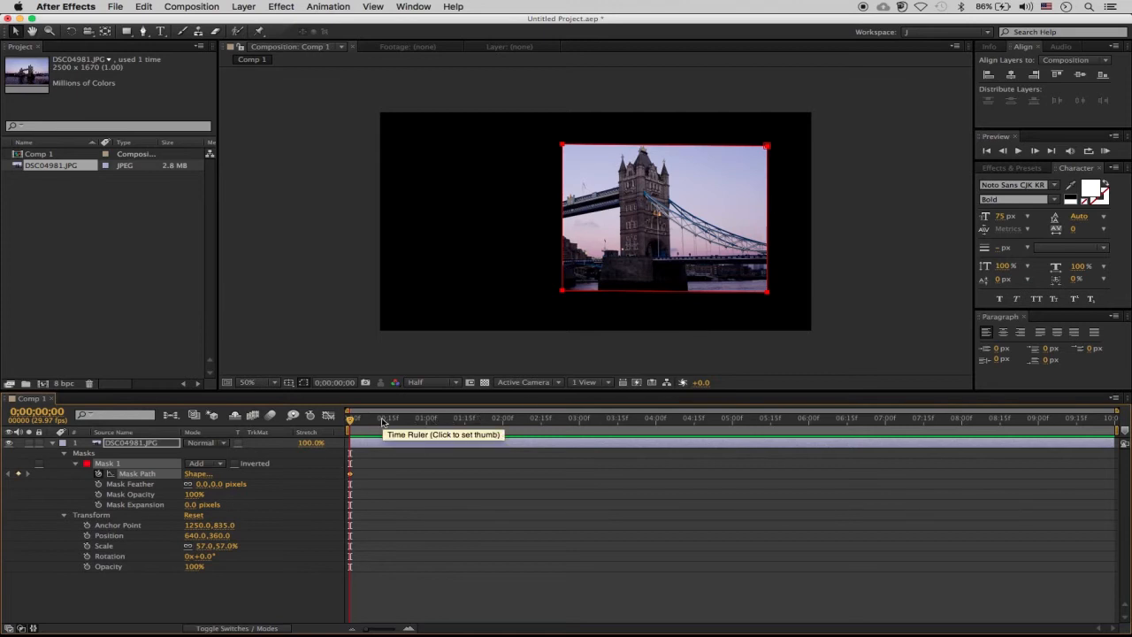
click(423, 419)
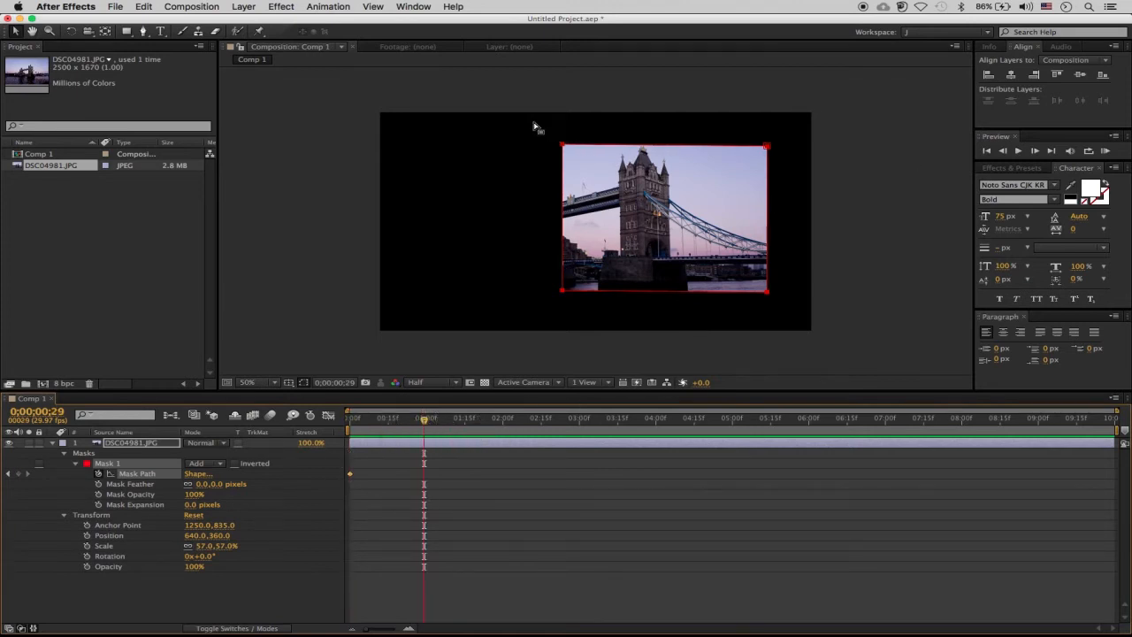
drag(533, 123, 647, 336)
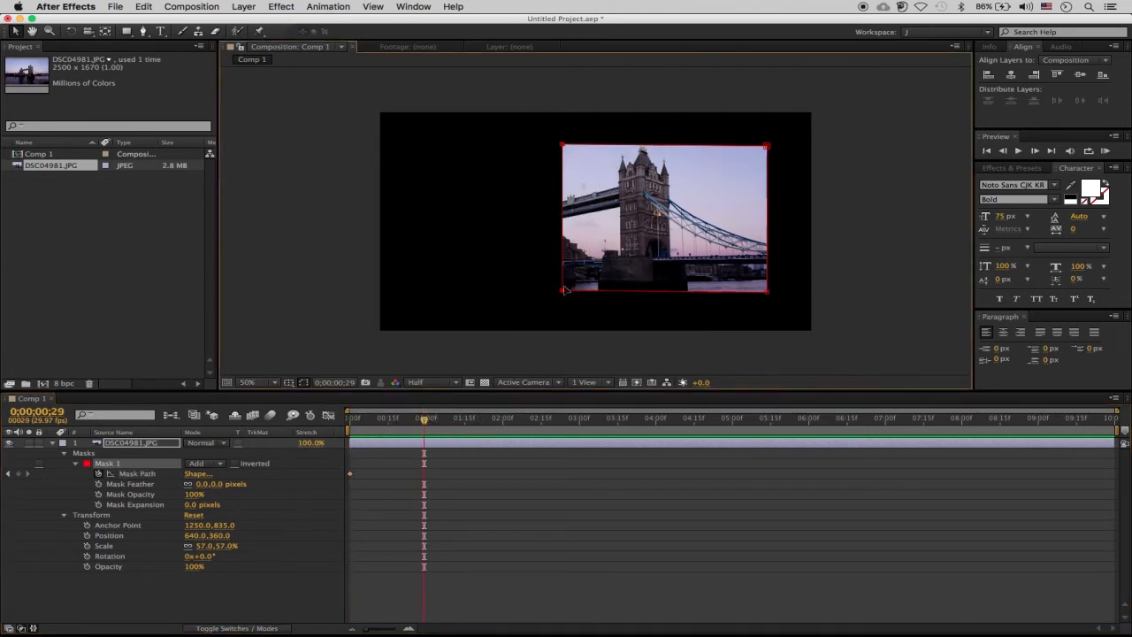
drag(562, 292, 377, 274)
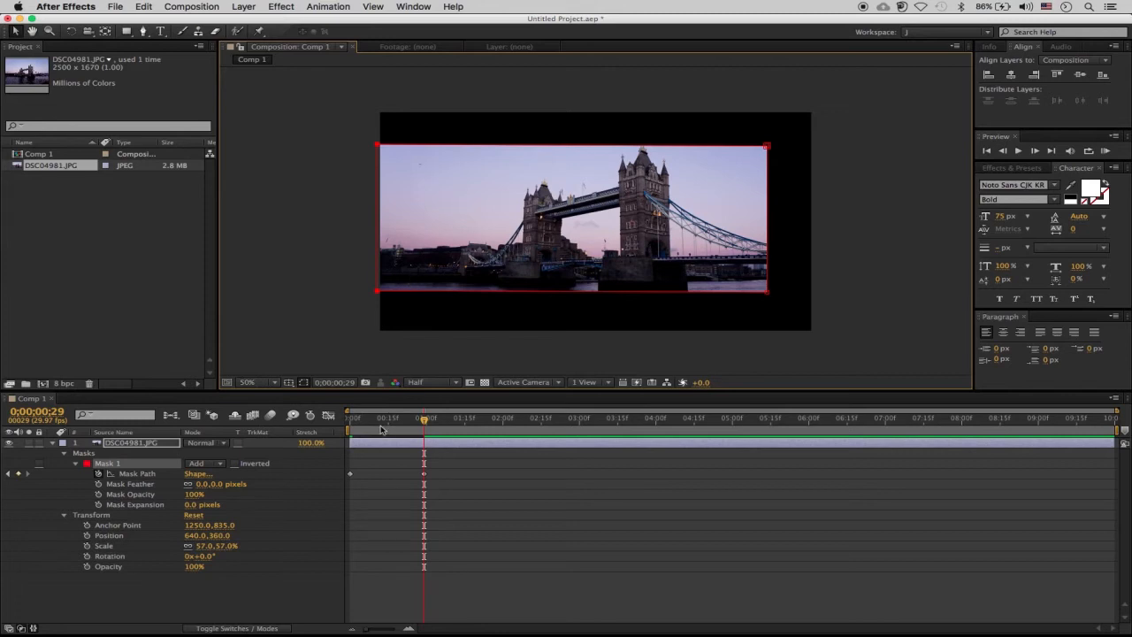
Preview the mask path animation twice from the start and return the playhead to the first frame.
click(378, 419)
key(Home)
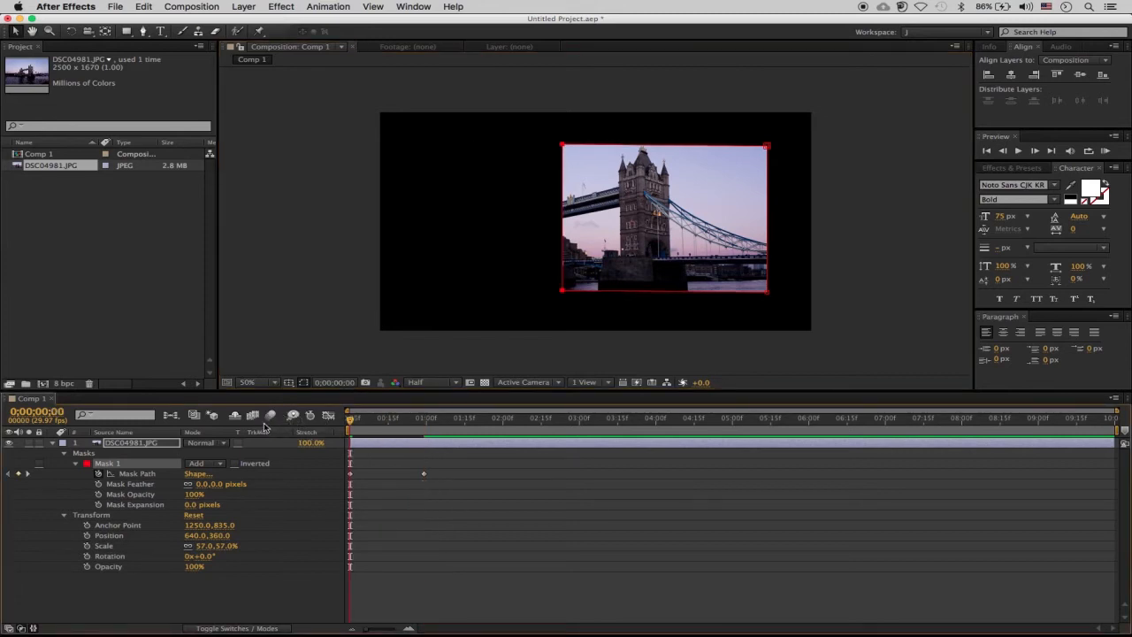
key(space)
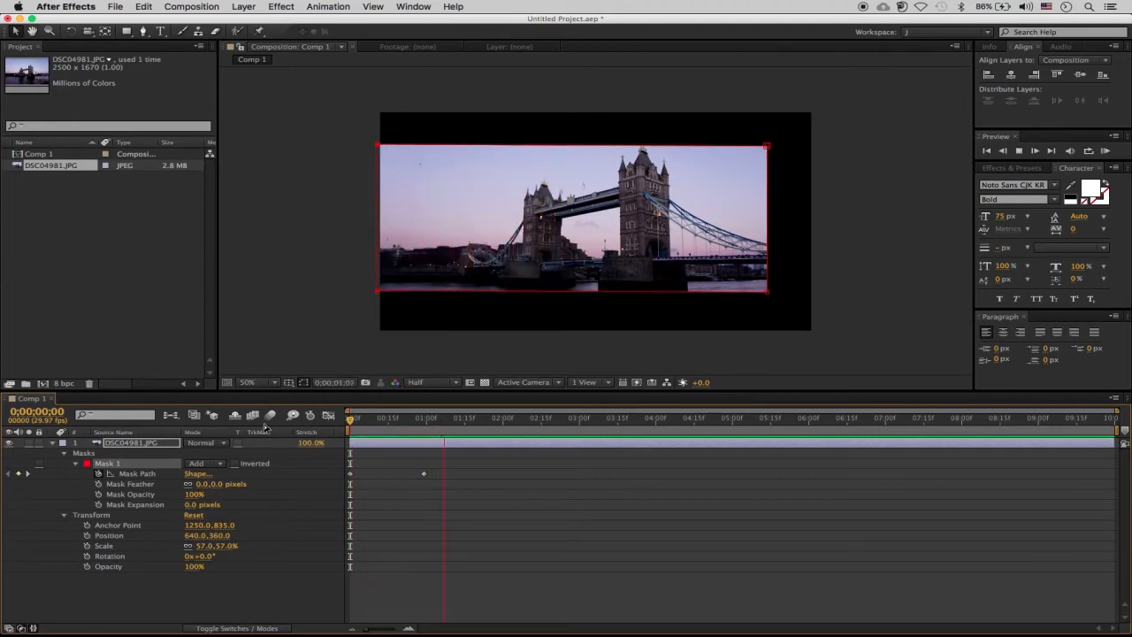
key(space)
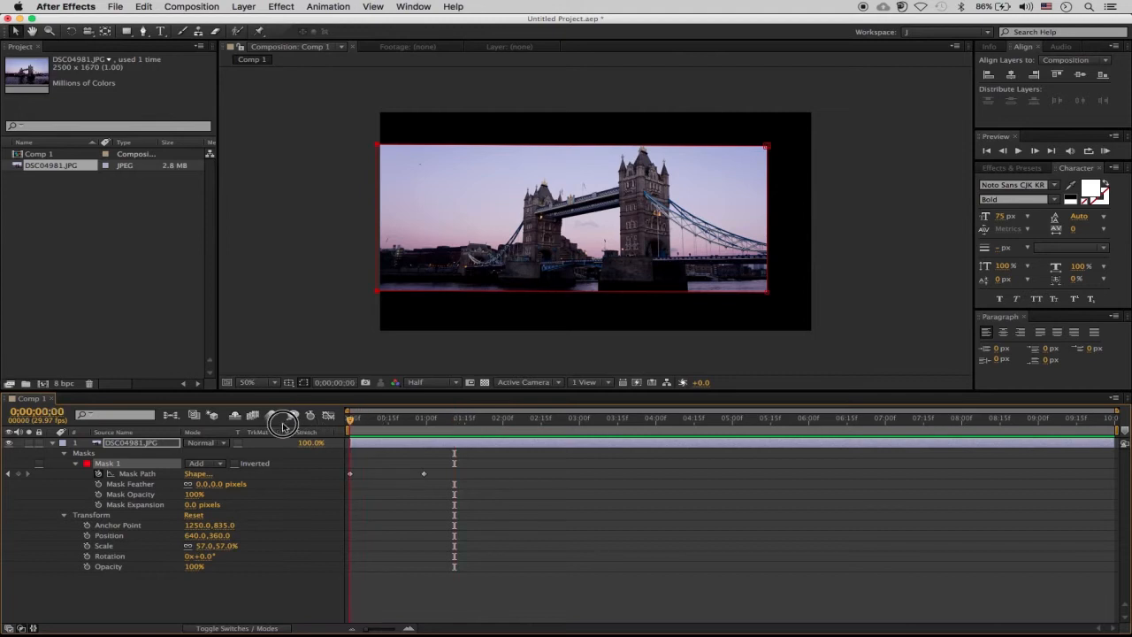
key(Home)
key(space)
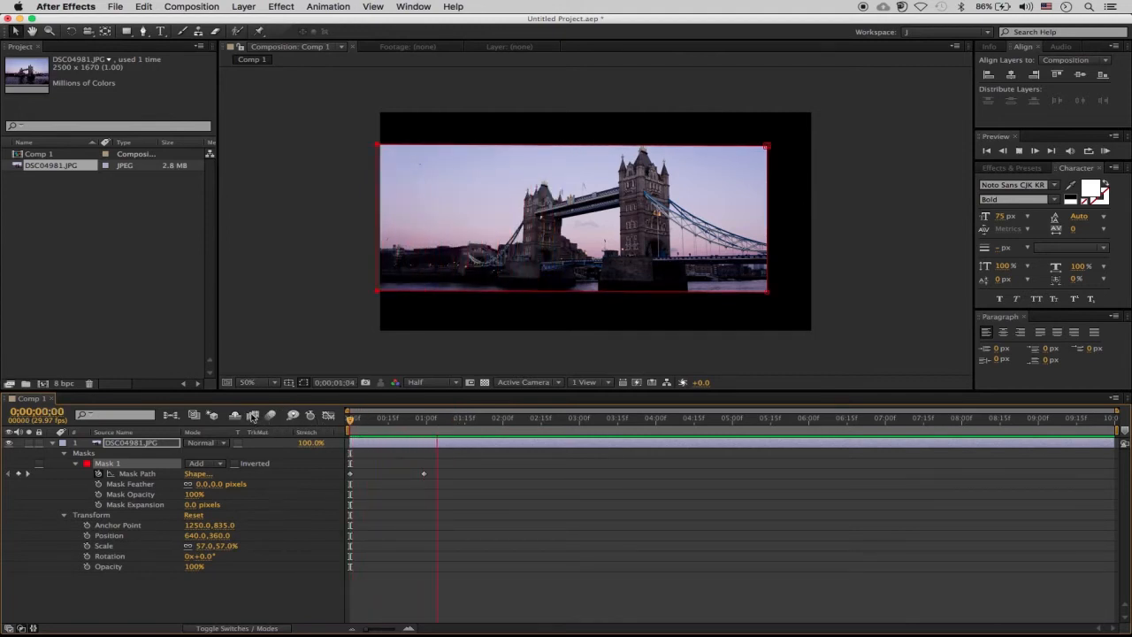
key(space)
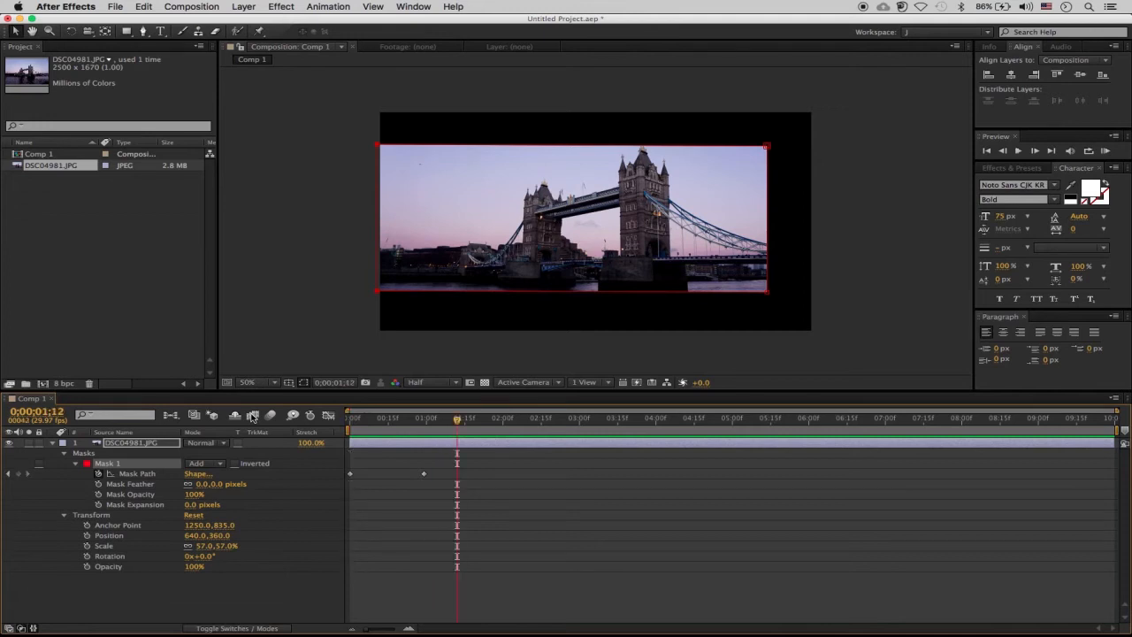
click(350, 421)
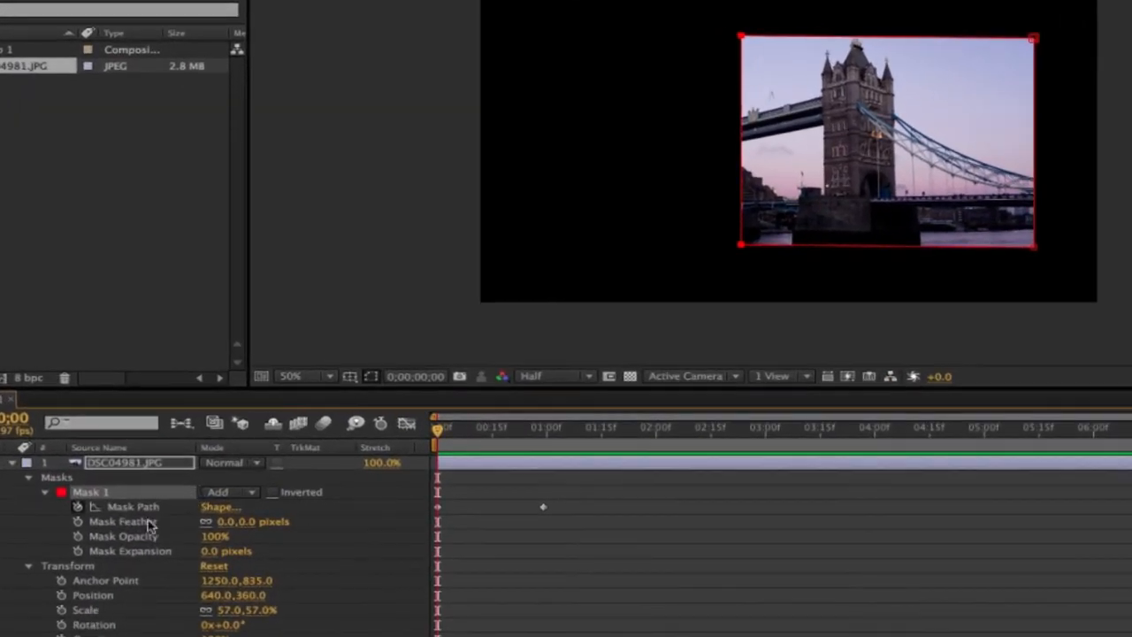
Set the mask's feather to 66 pixels in both directions and deselect the layer to view the softened edges.
click(149, 524)
click(151, 537)
click(154, 551)
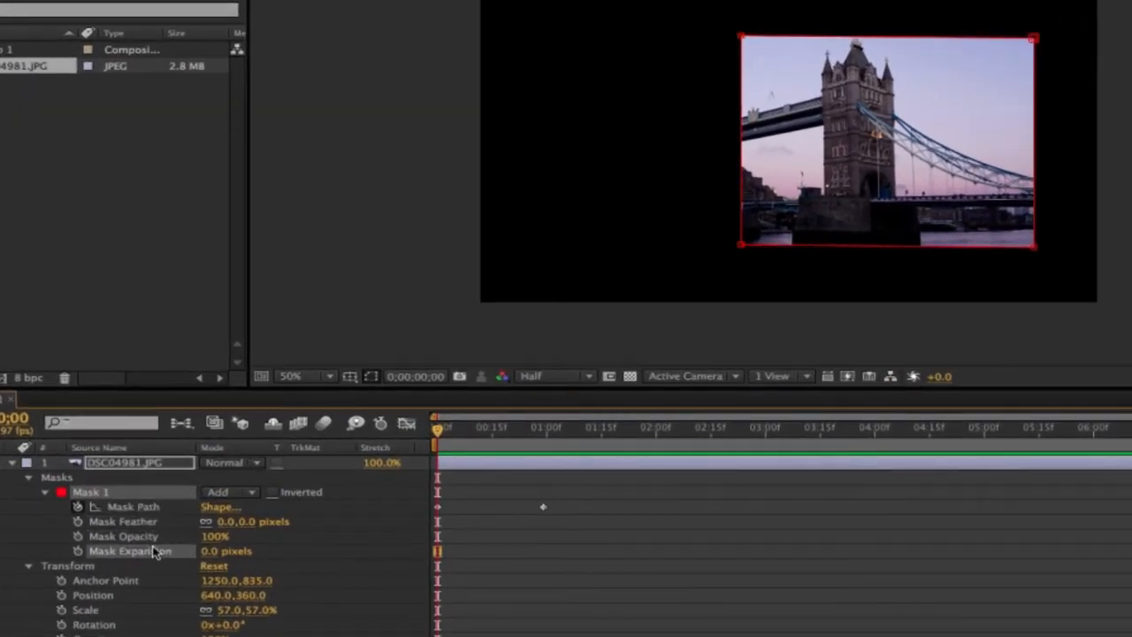
click(147, 524)
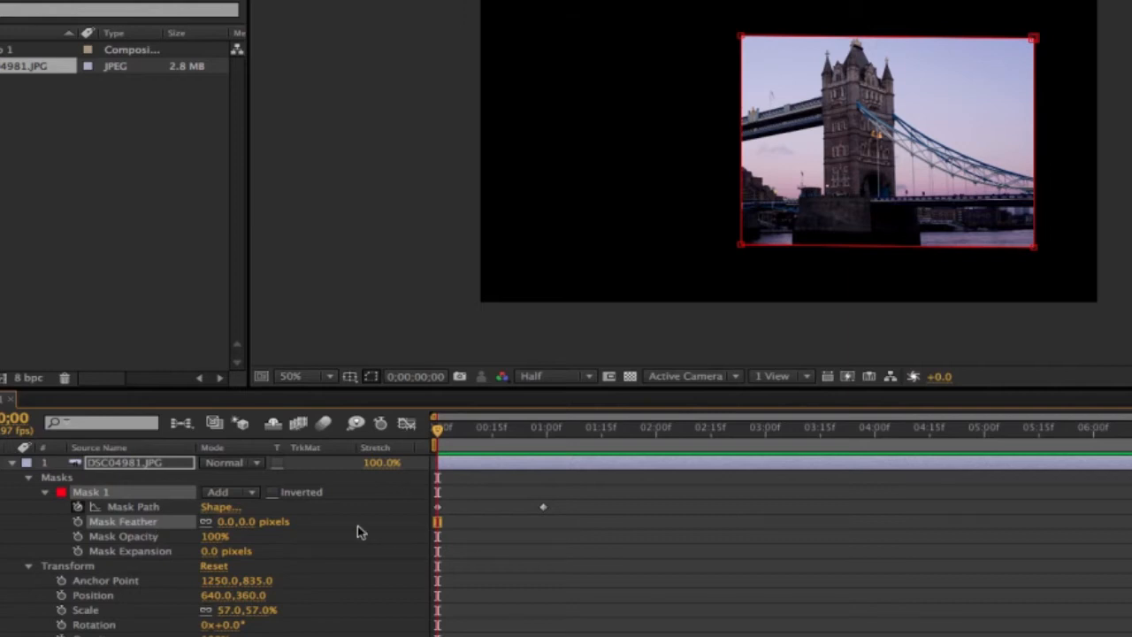
drag(233, 522, 301, 528)
click(766, 559)
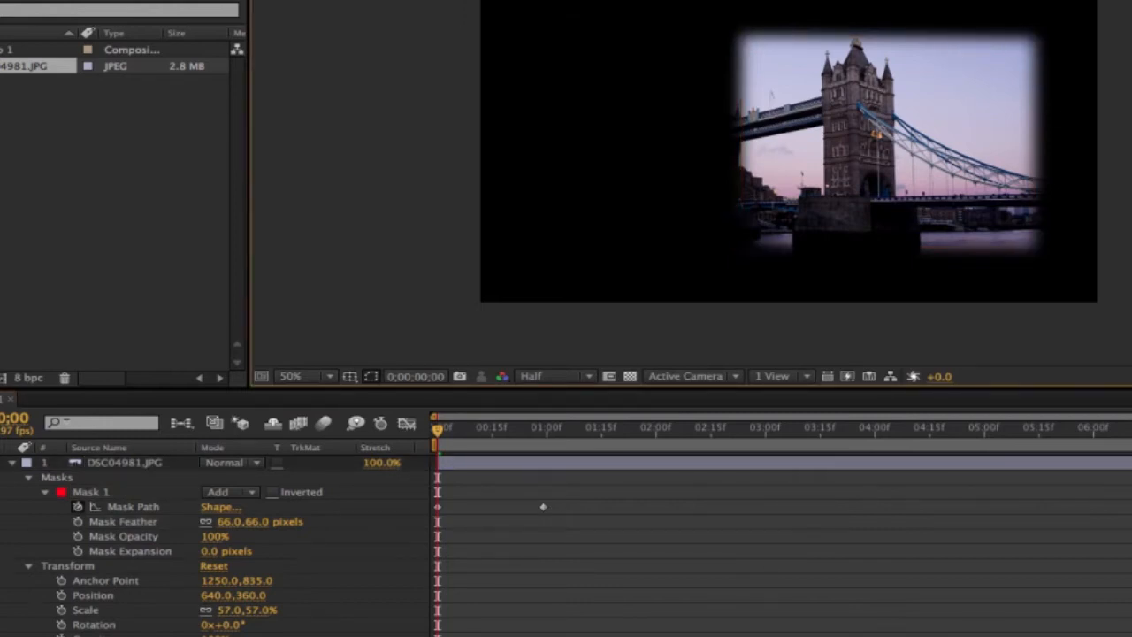
Set Mask Opacity to 50% and deselect the layer to view the dimmed image.
click(148, 538)
click(113, 603)
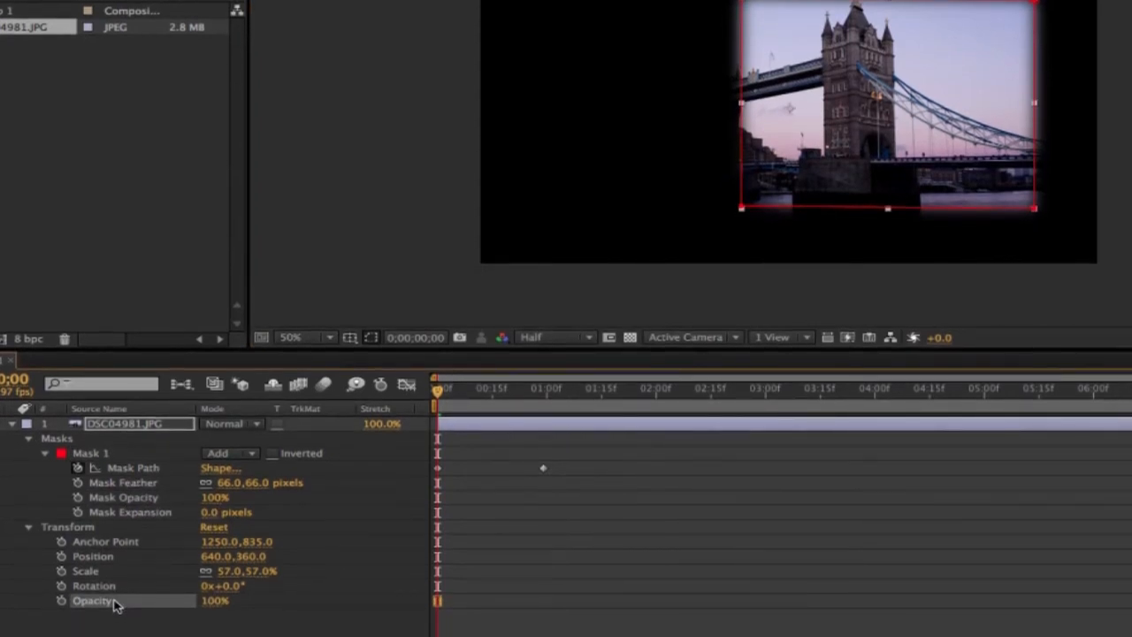
click(215, 497)
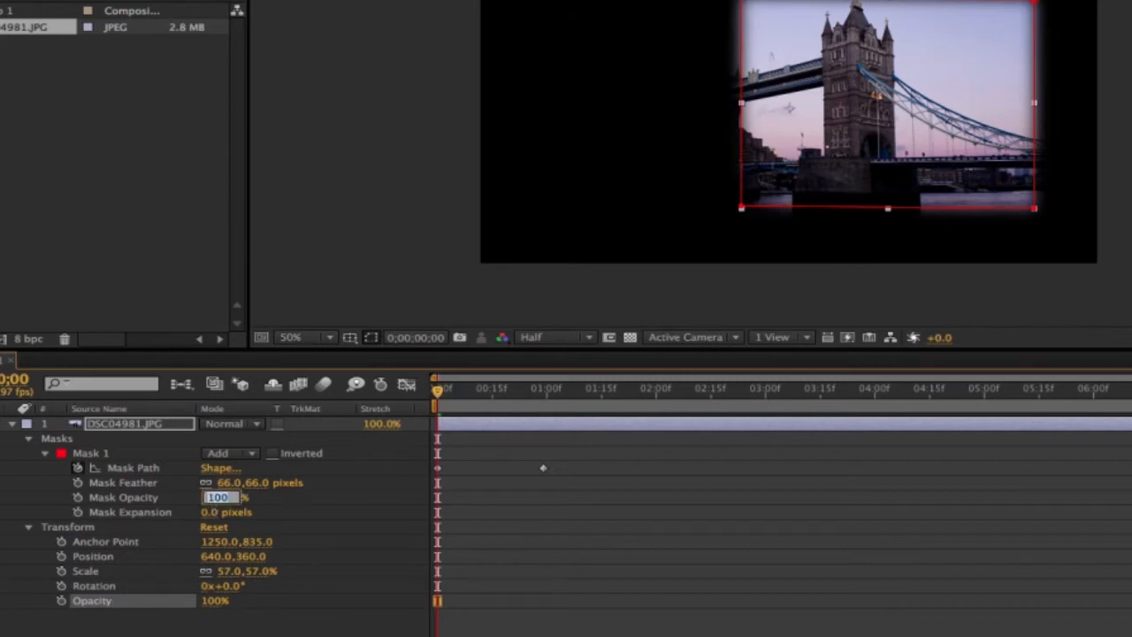
text(50)
key(Return)
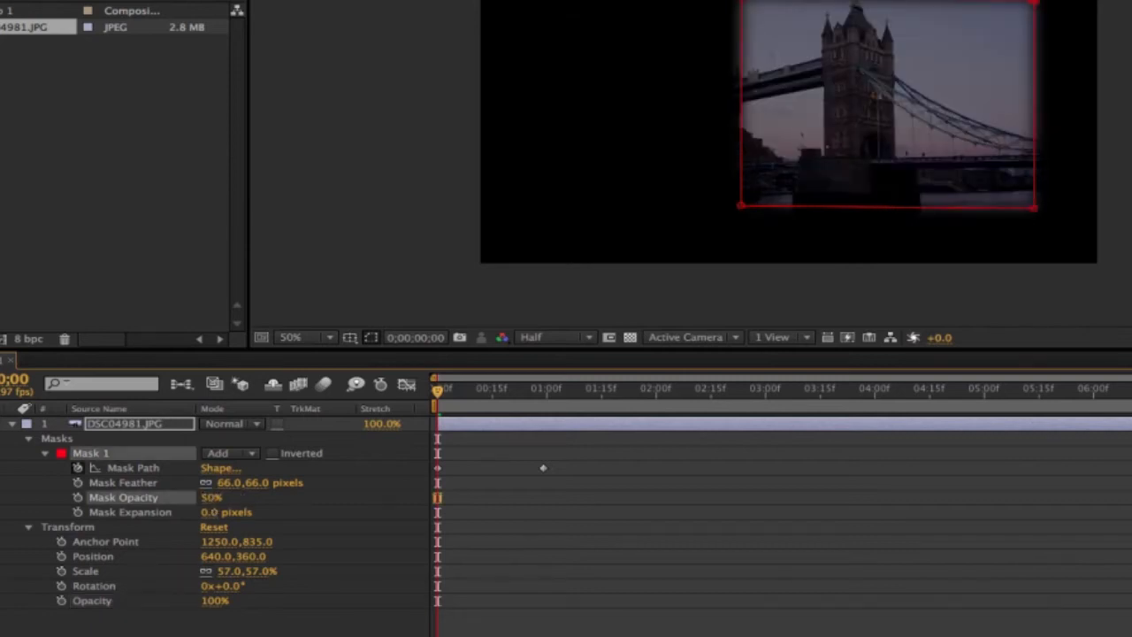
click(576, 575)
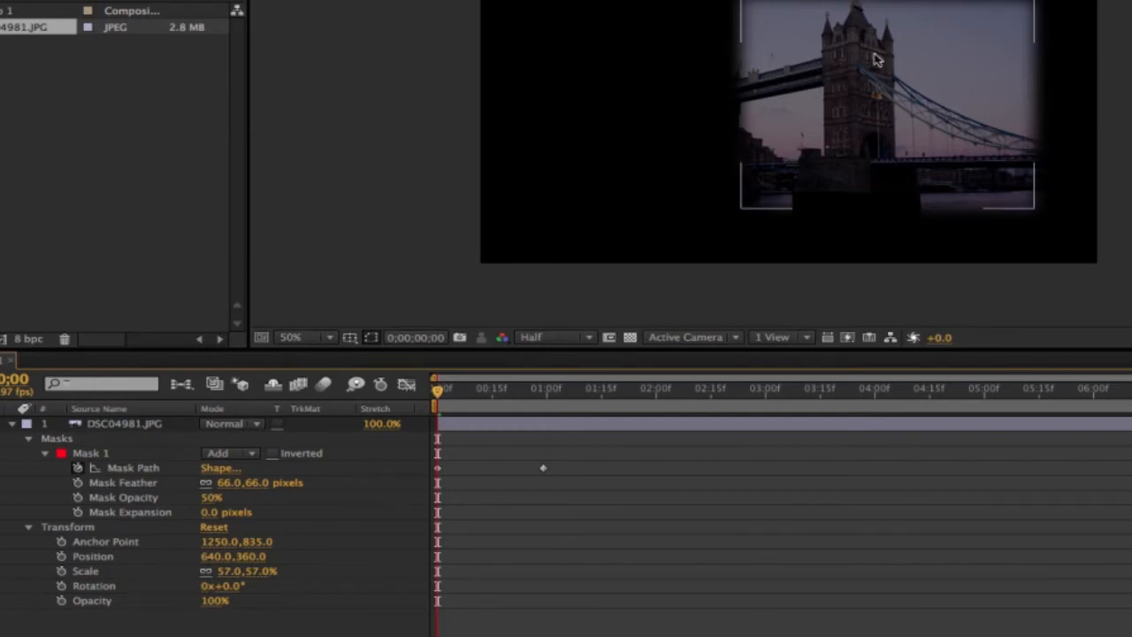
Set Mask Opacity to 100%.
click(211, 497)
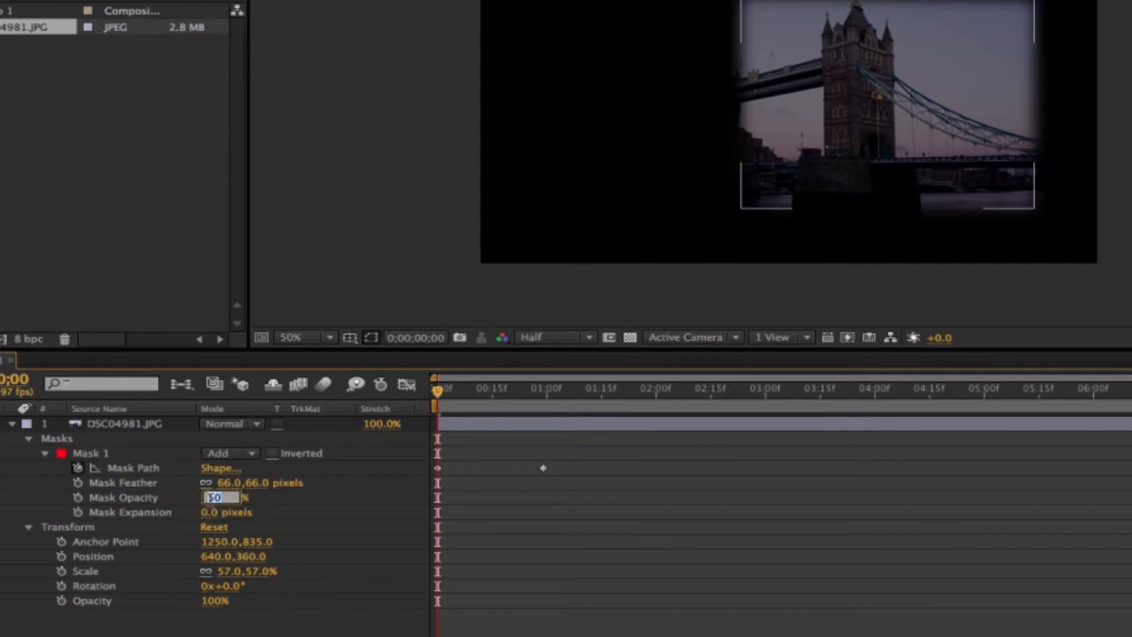
text(100)
key(Return)
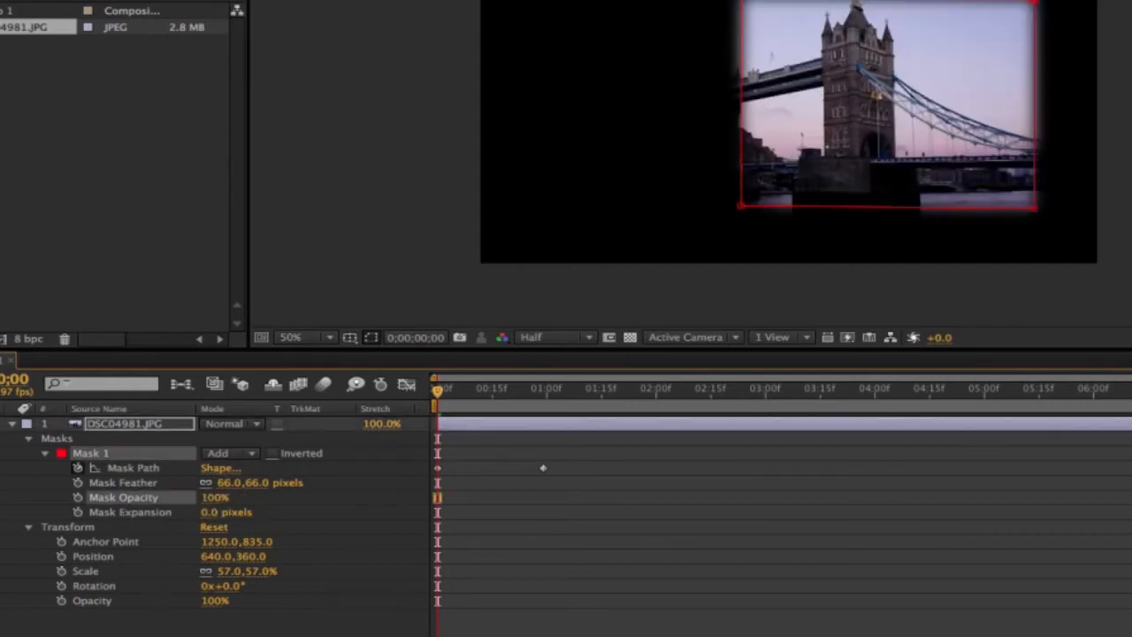
Try enlarging the mask by pulling the upper-right corner of its free transform box outward, and undo the change.
click(163, 516)
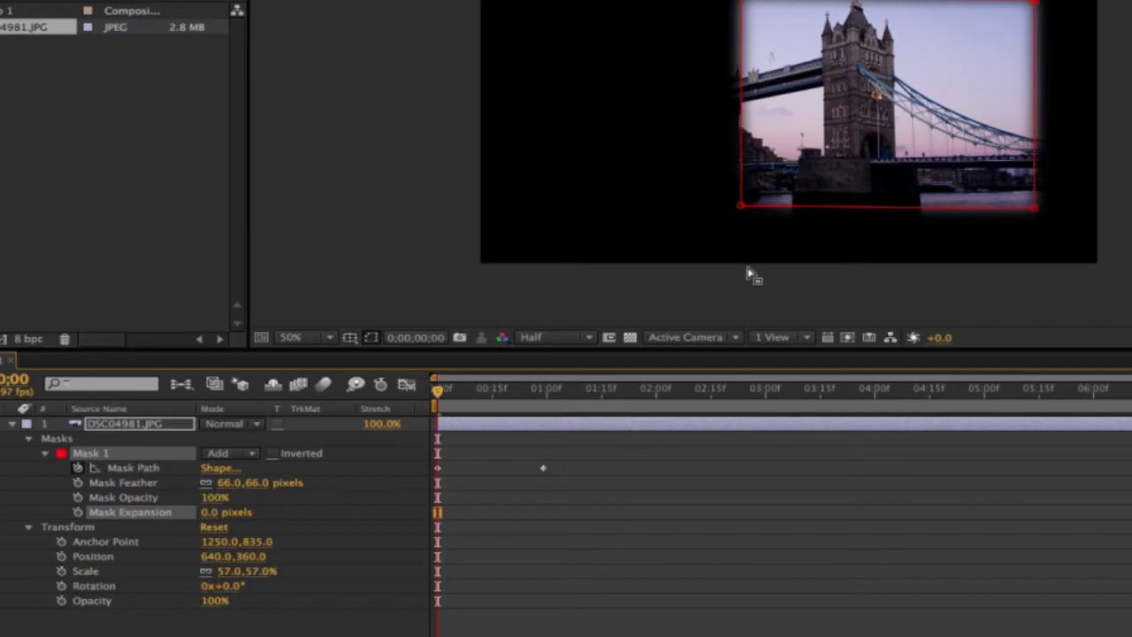
click(741, 206)
click(1037, 7)
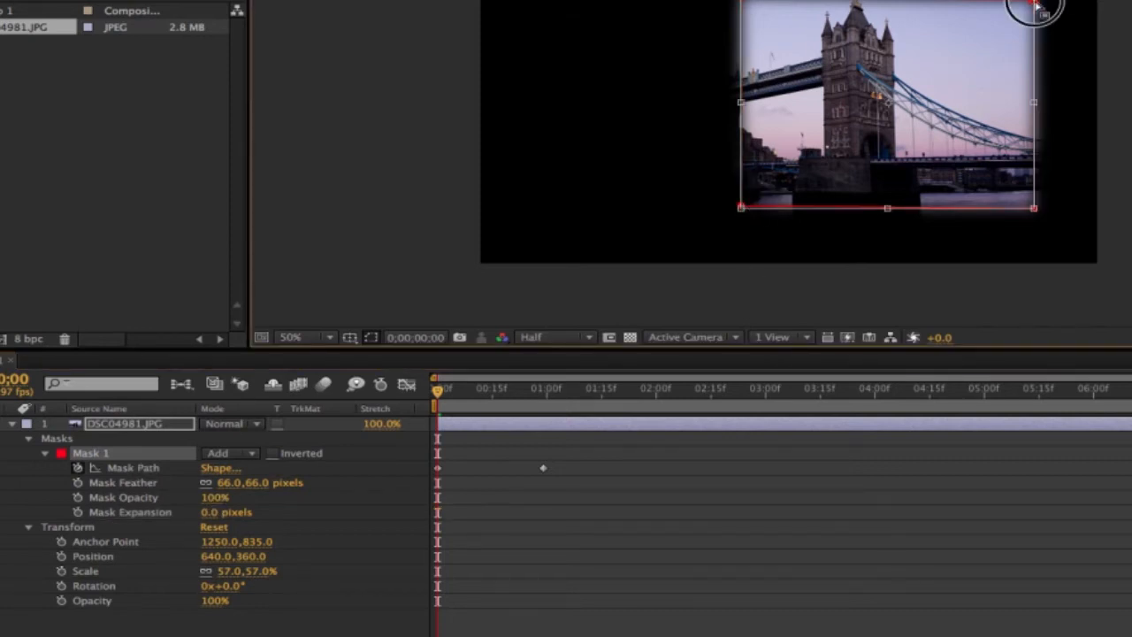
drag(1036, 7, 1054, 2)
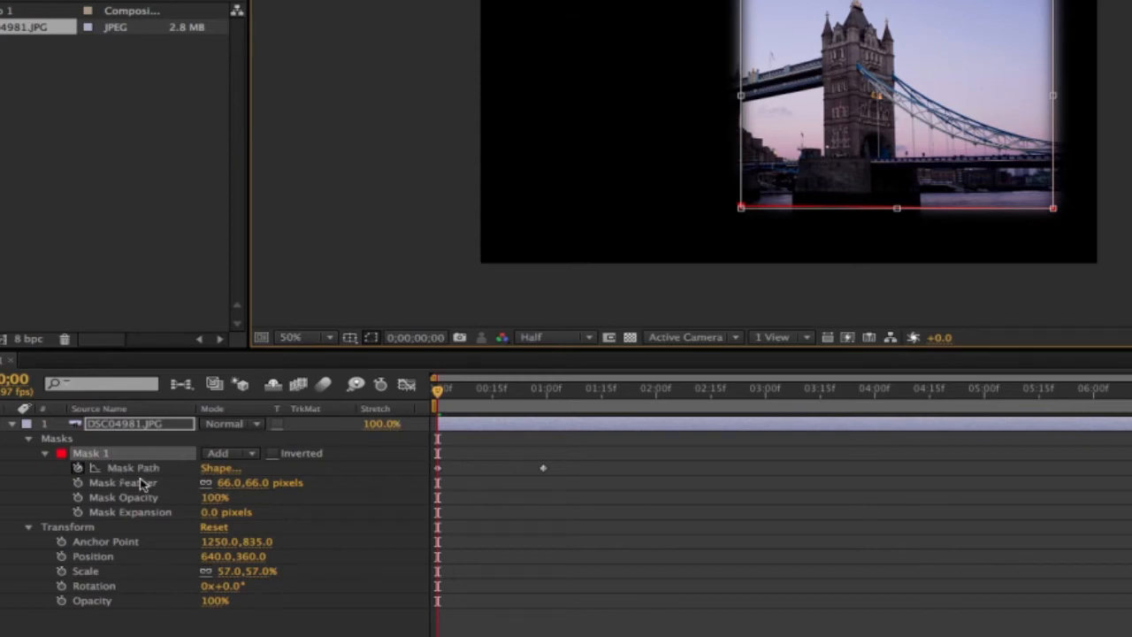
key(super+z)
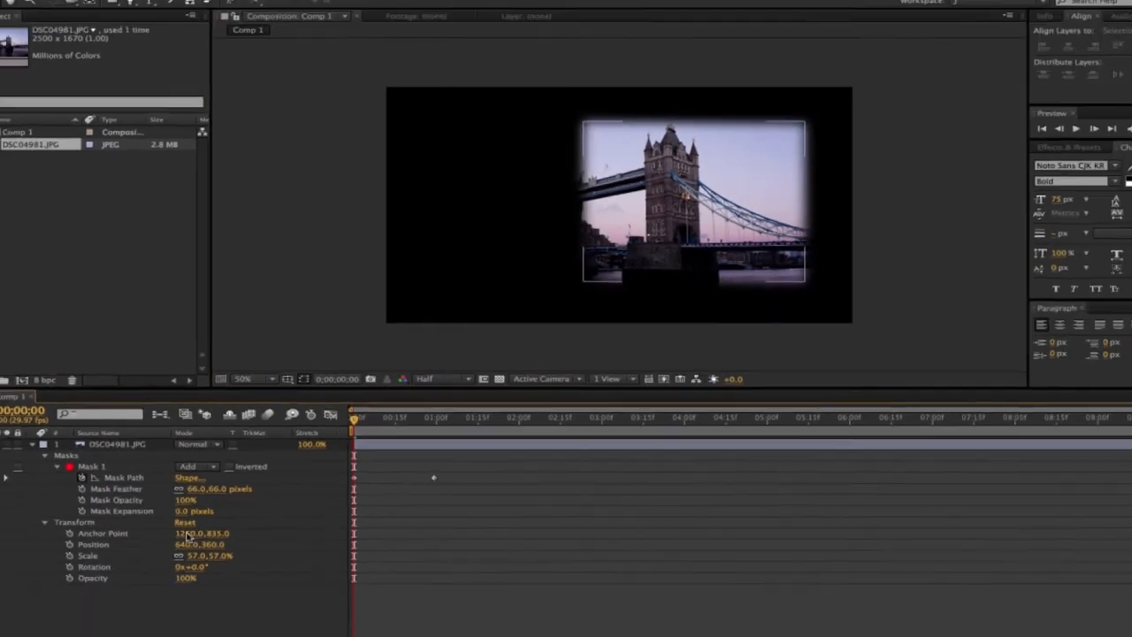
Set Mask Expansion to 50 pixels and compare the visible area with the mask outline.
click(141, 512)
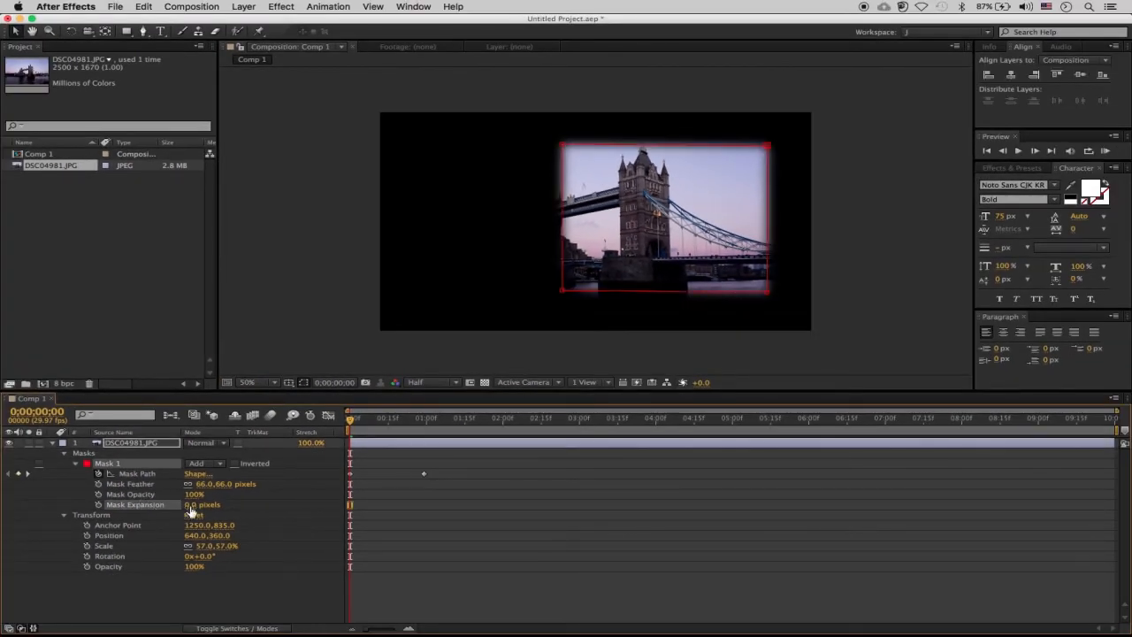
click(191, 505)
text(50)
key(Return)
click(552, 546)
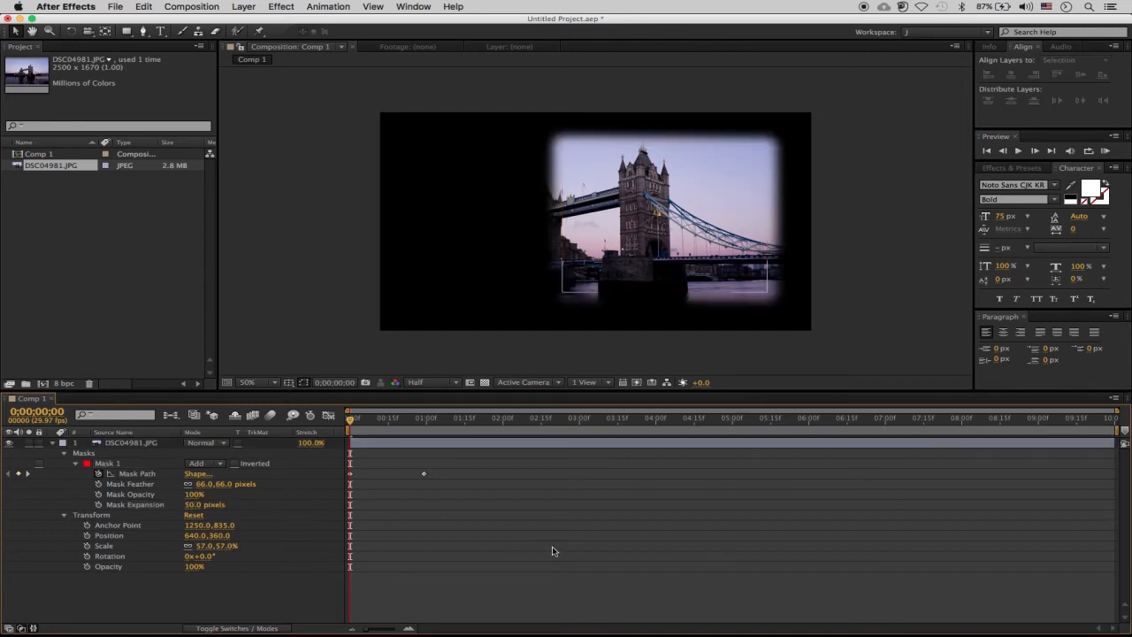
click(691, 179)
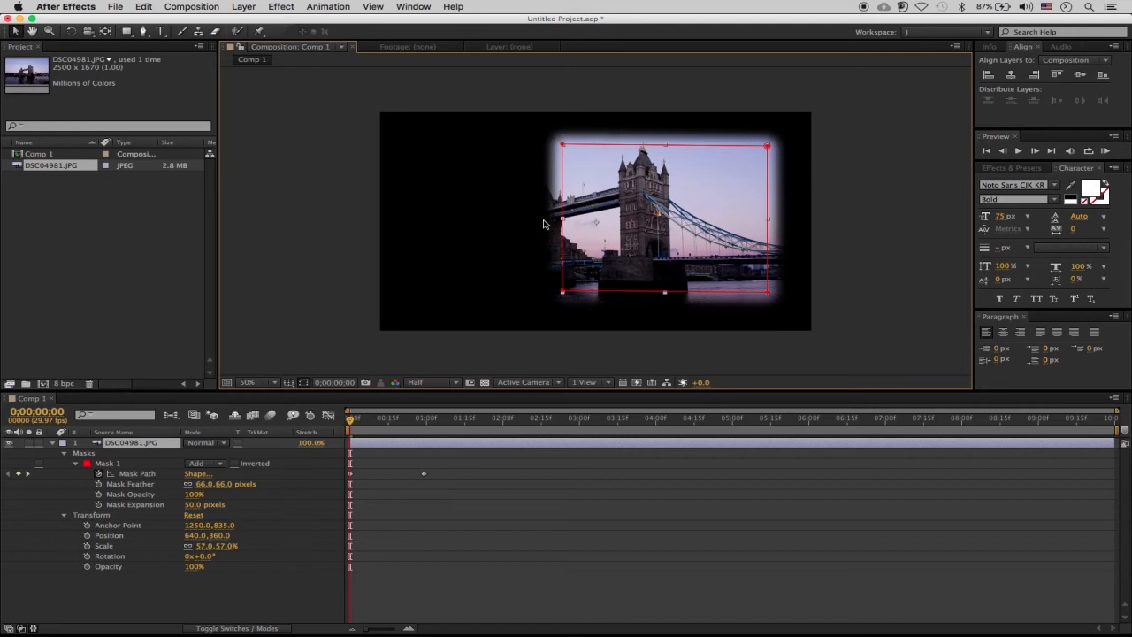
click(786, 483)
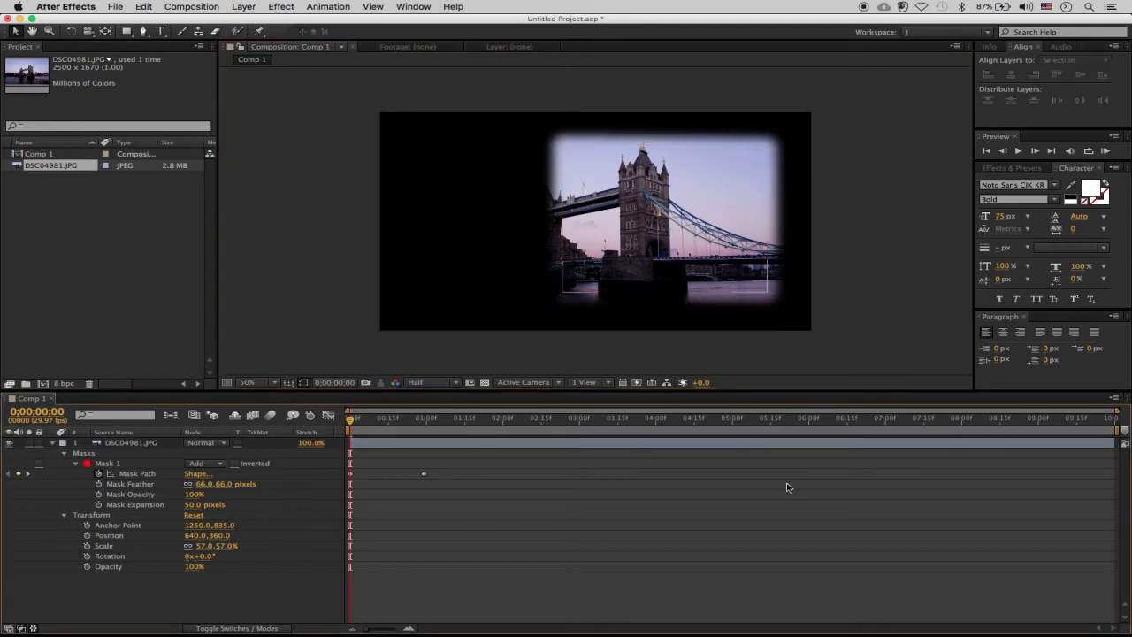
Set Mask Expansion to -50 pixels and deselect the layer to view the contracted mask.
click(463, 444)
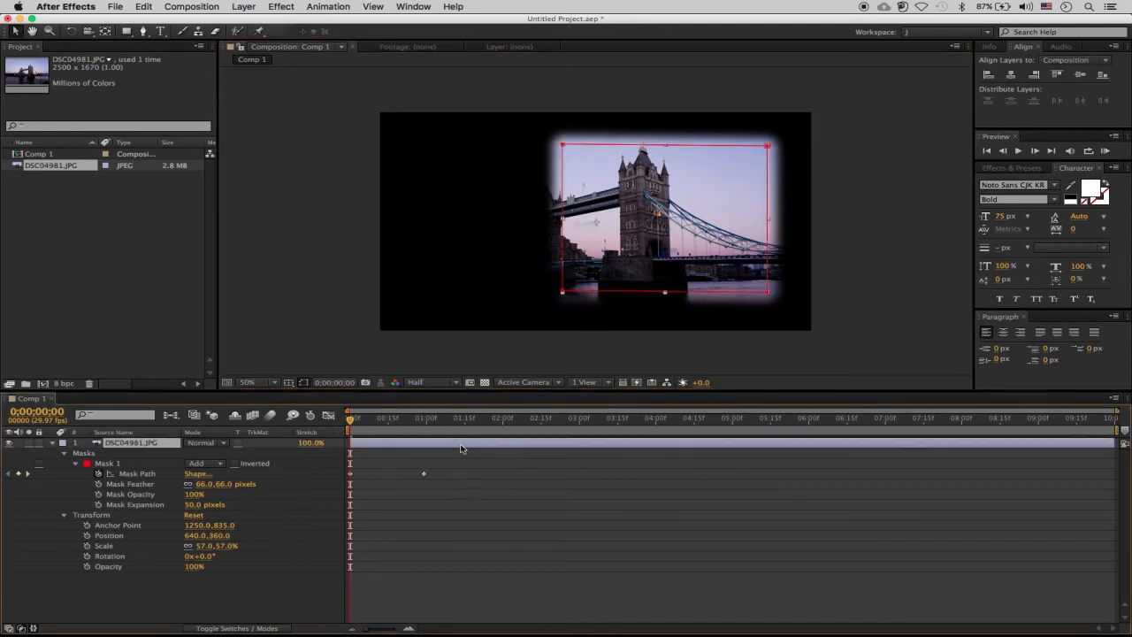
click(193, 504)
text(-50)
key(Return)
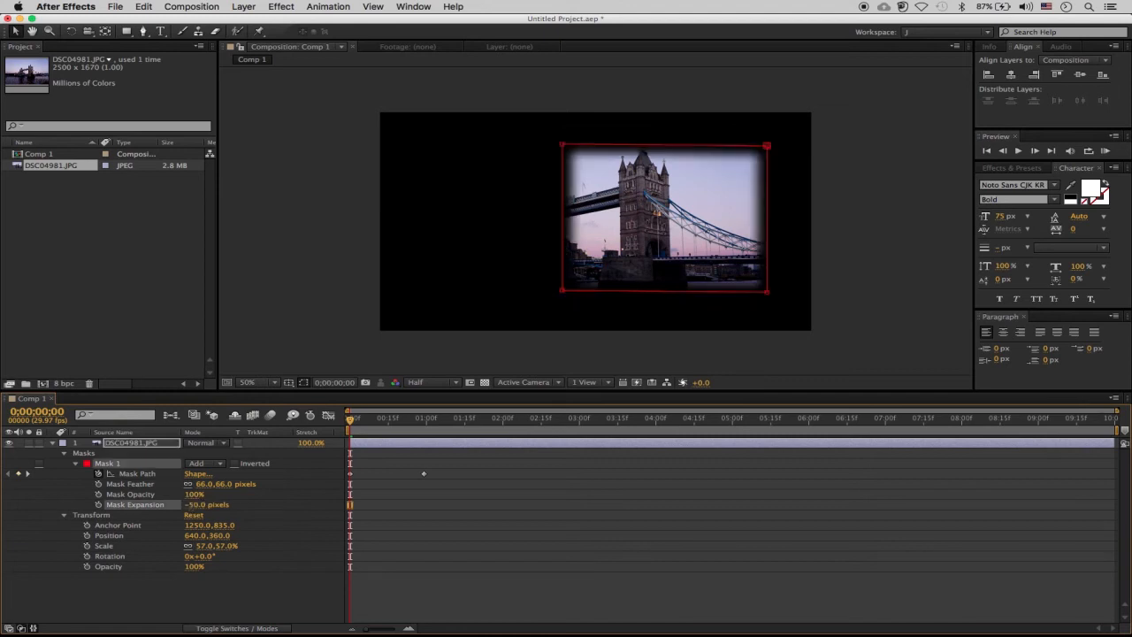
click(421, 569)
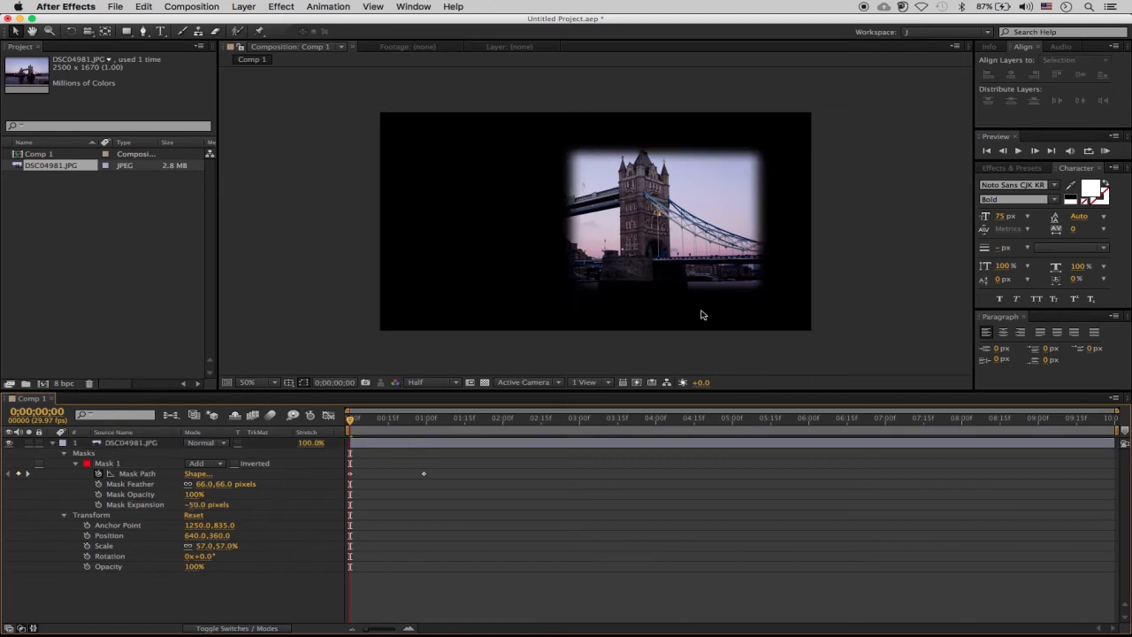
Compare the contracted image with its mask outline, set Mask Expansion to 0 pixels, and deselect the layer.
click(675, 273)
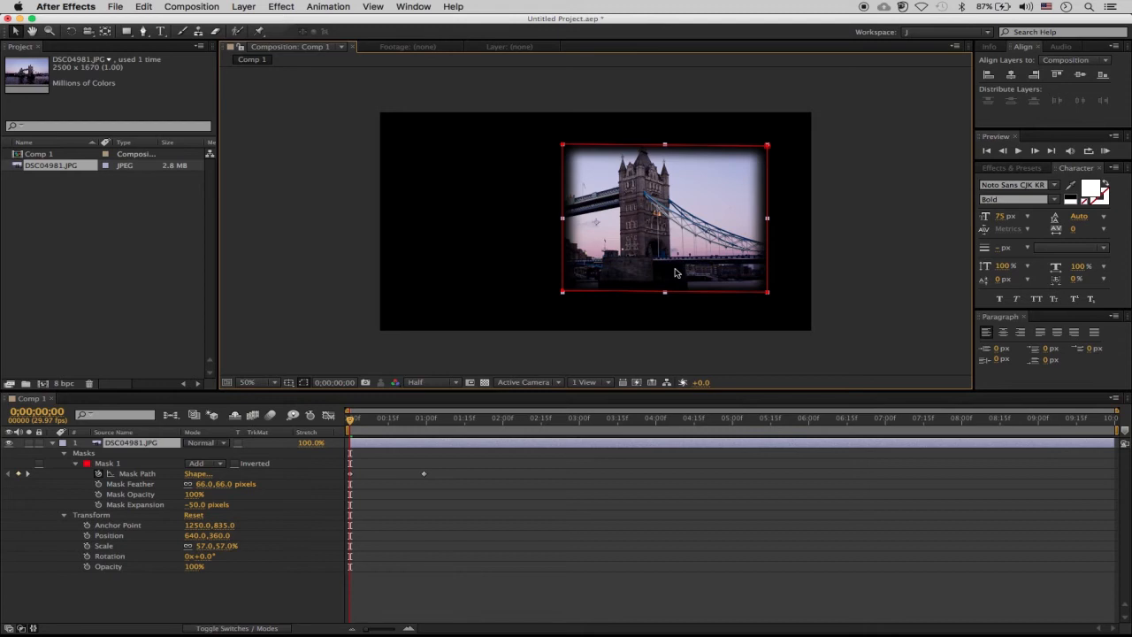
click(191, 505)
text(0)
key(Return)
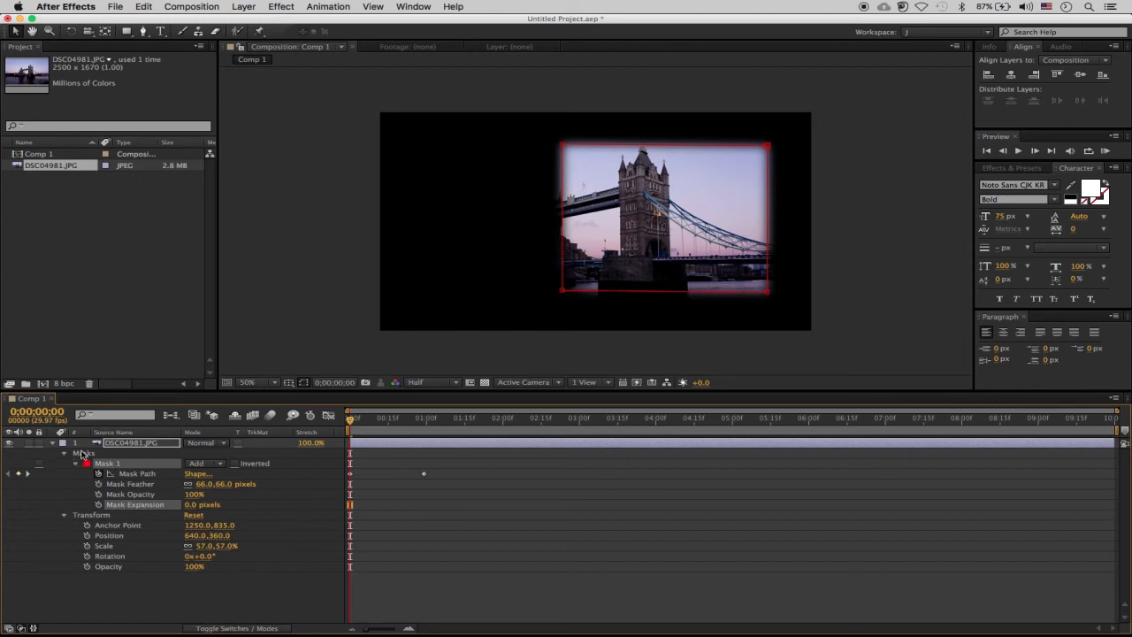
click(498, 538)
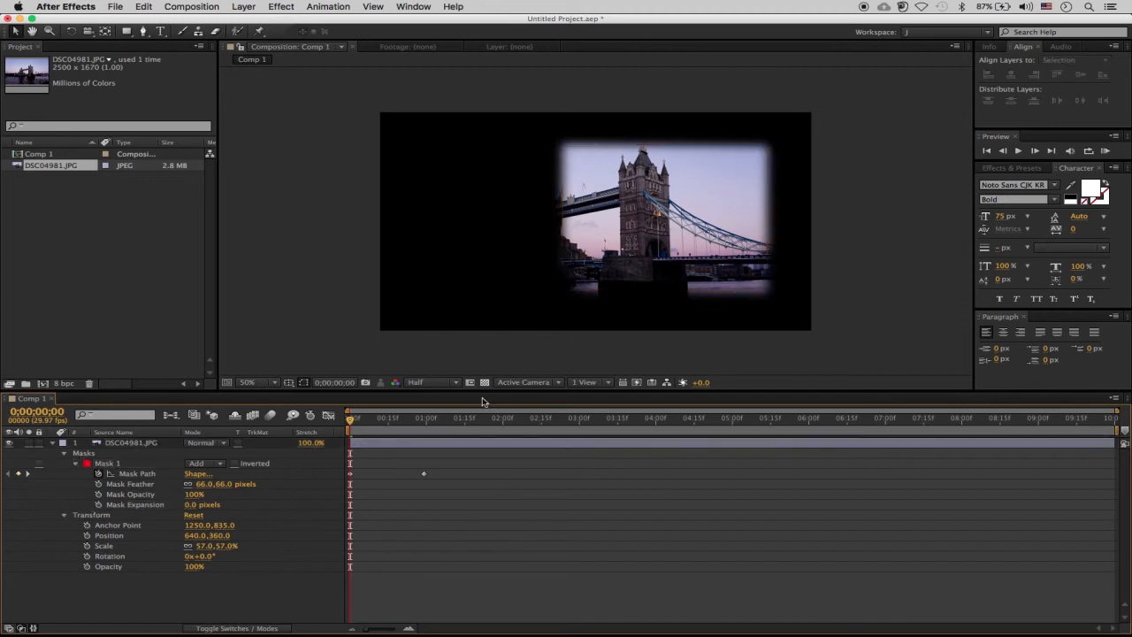
Preview the mask animation from the start, and check intermediate frames between the two Mask Path keyframes.
drag(378, 417, 292, 423)
key(space)
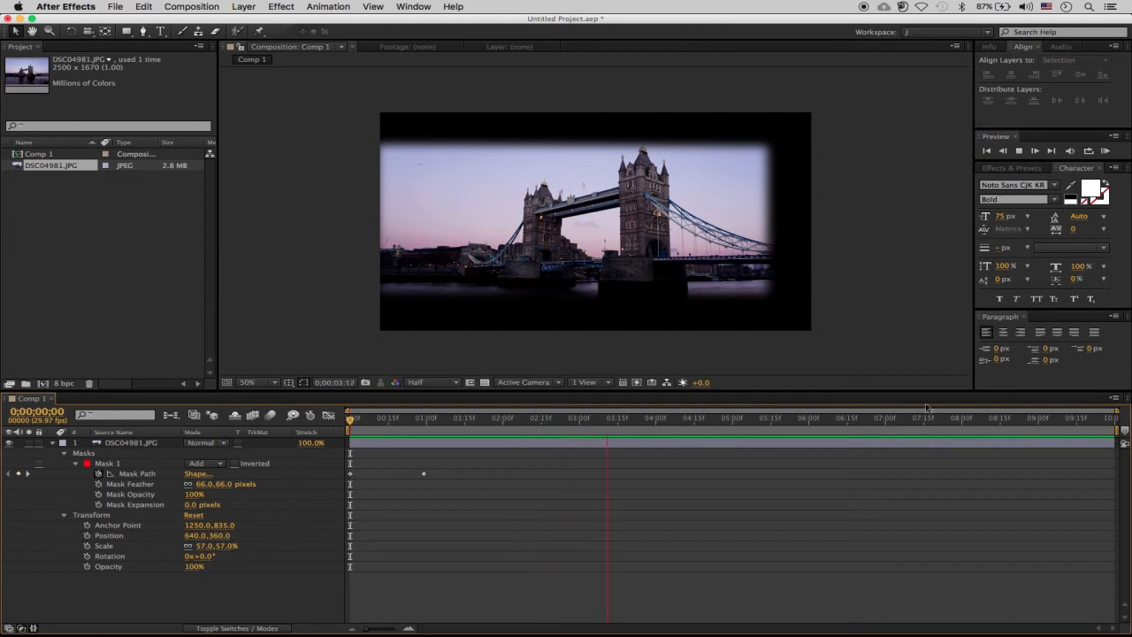
key(space)
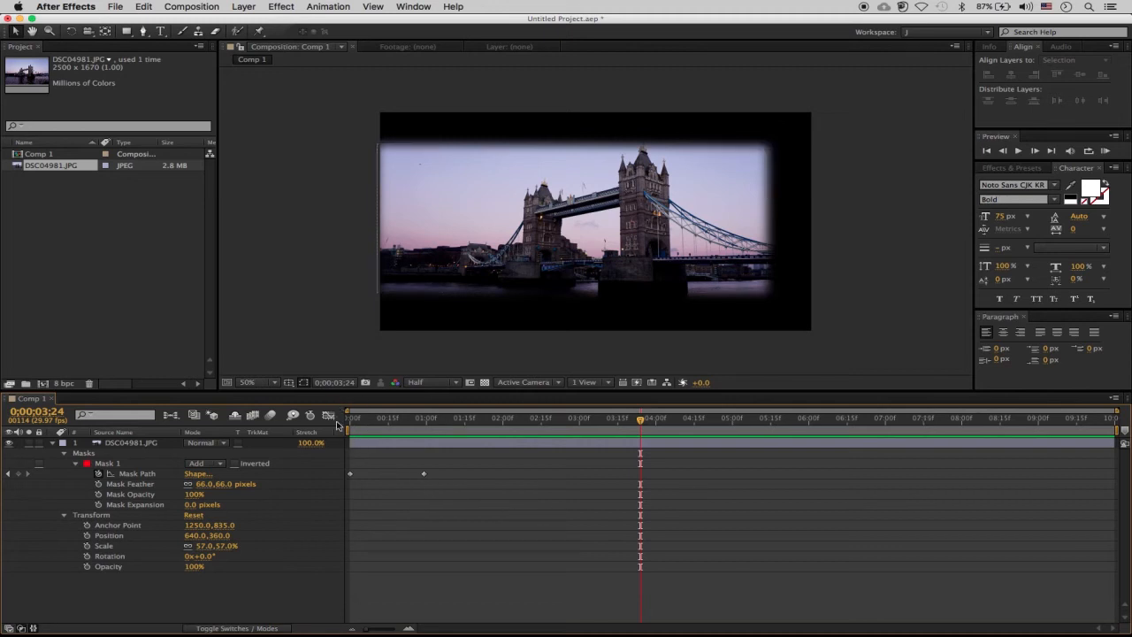
click(371, 433)
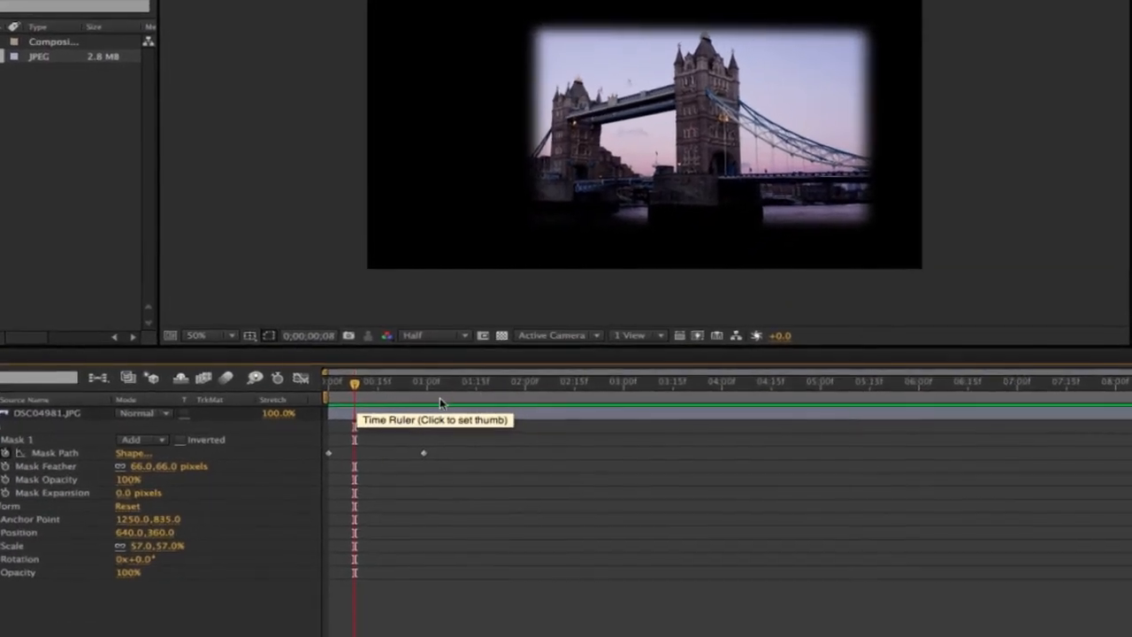
click(381, 404)
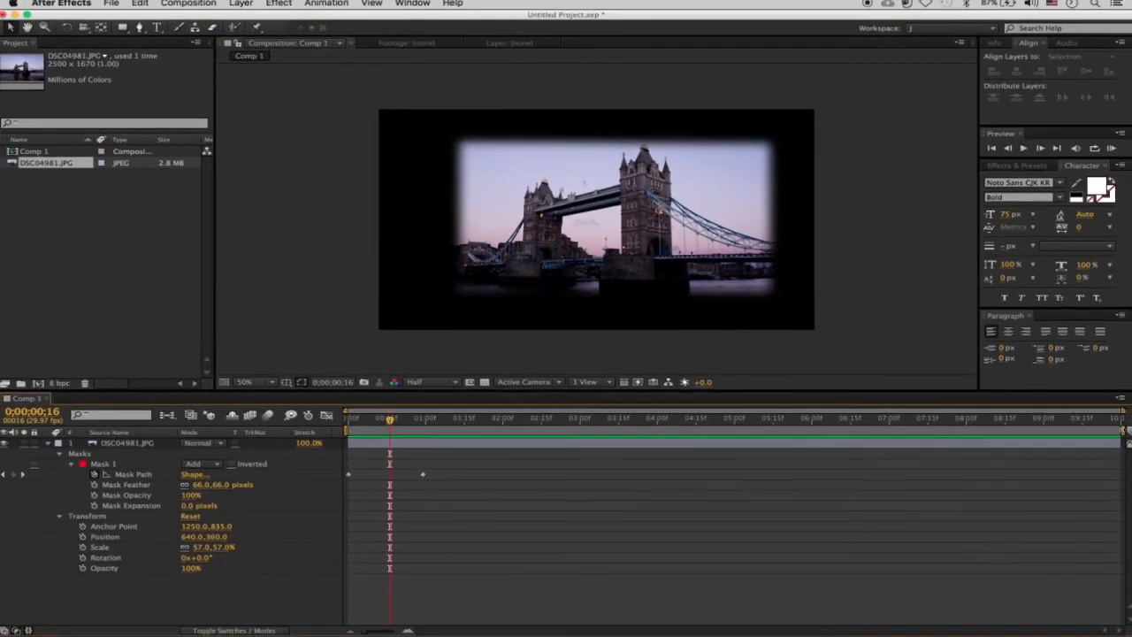
Shorten the work area to end shortly after the second Mask Path keyframe, and preview only that range from the start.
drag(1119, 431, 448, 430)
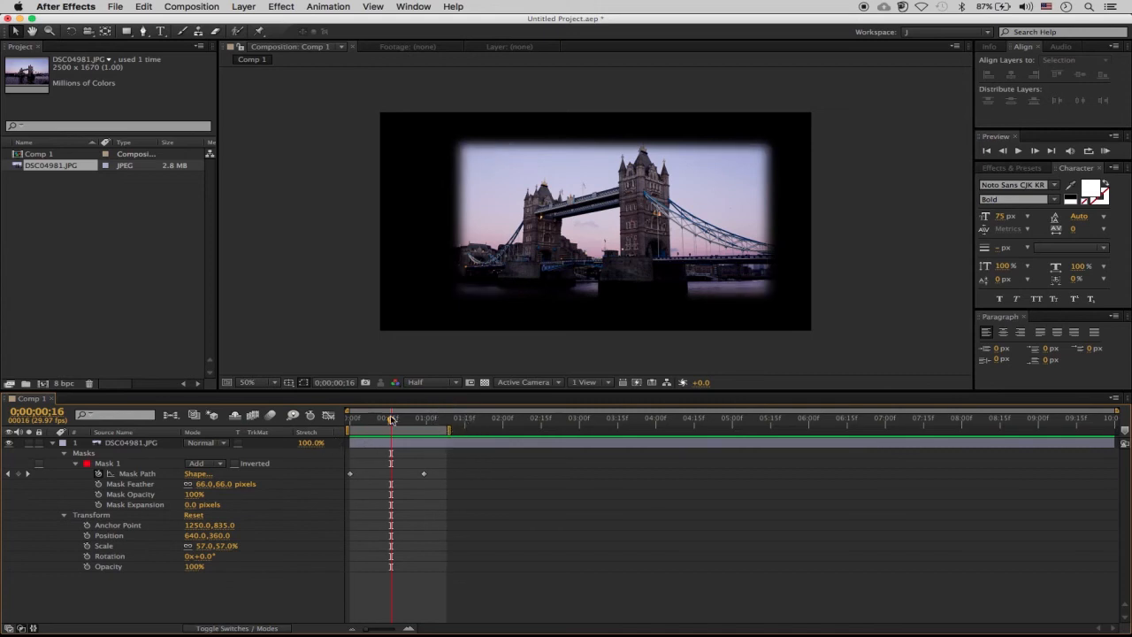
key(Home)
key(space)
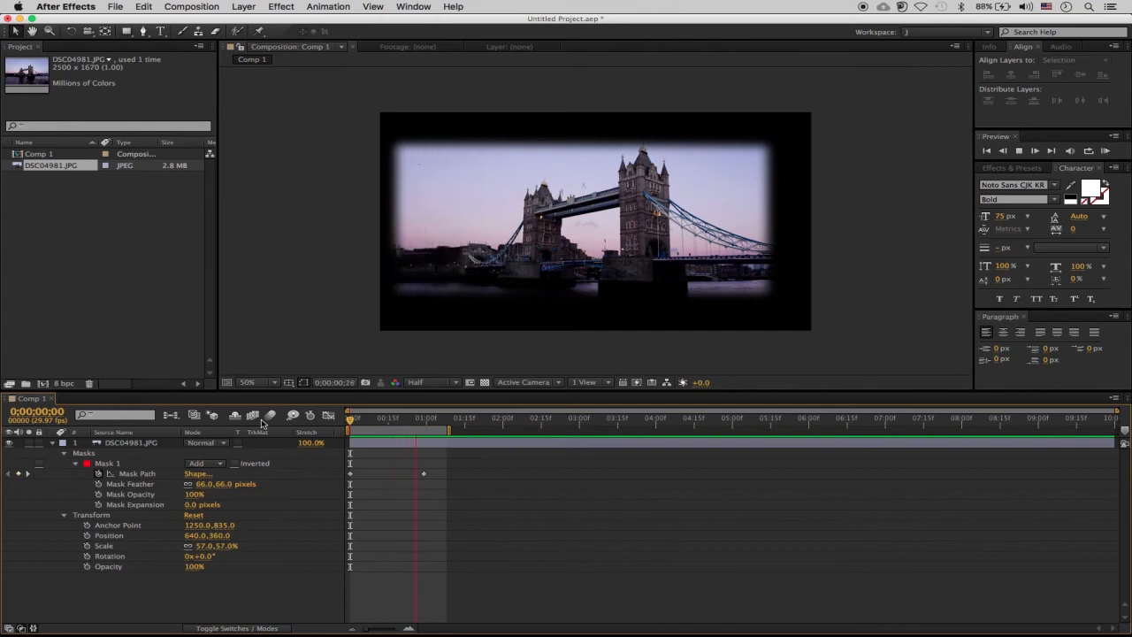
click(488, 466)
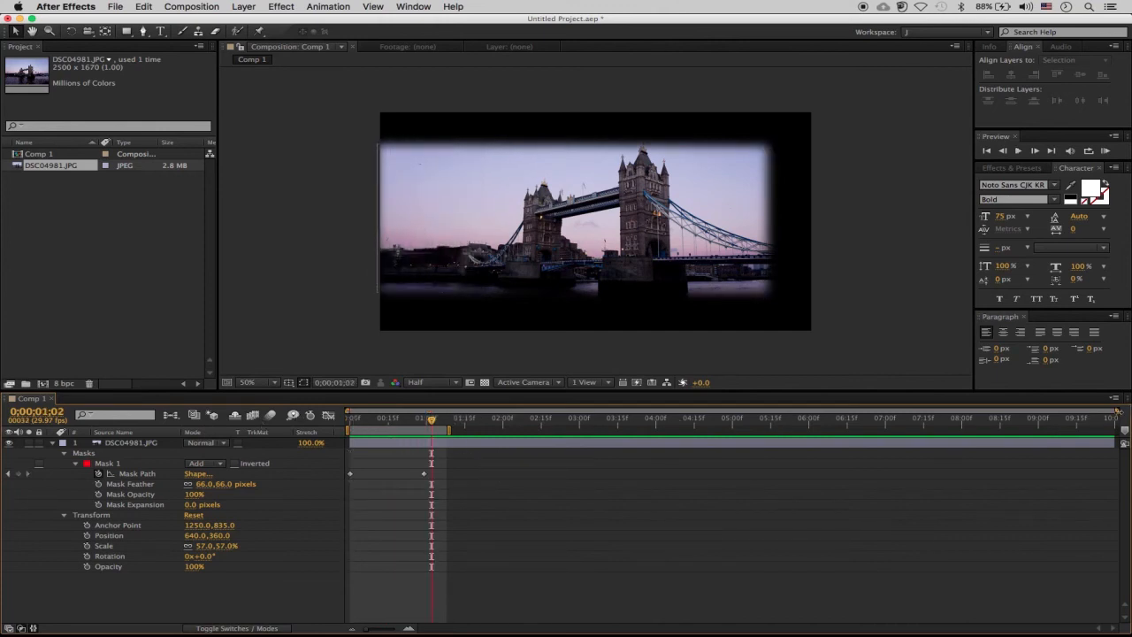
Narrow the timeline's visible time range to about its first half, and restore the full composition duration.
drag(1118, 412, 717, 406)
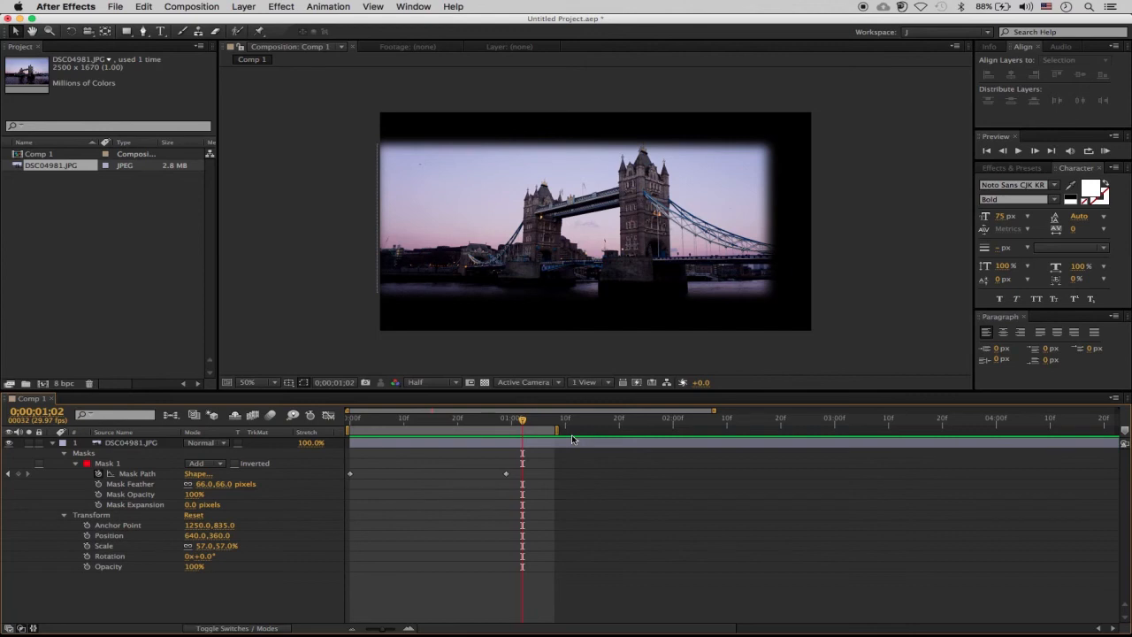
drag(715, 412, 1116, 412)
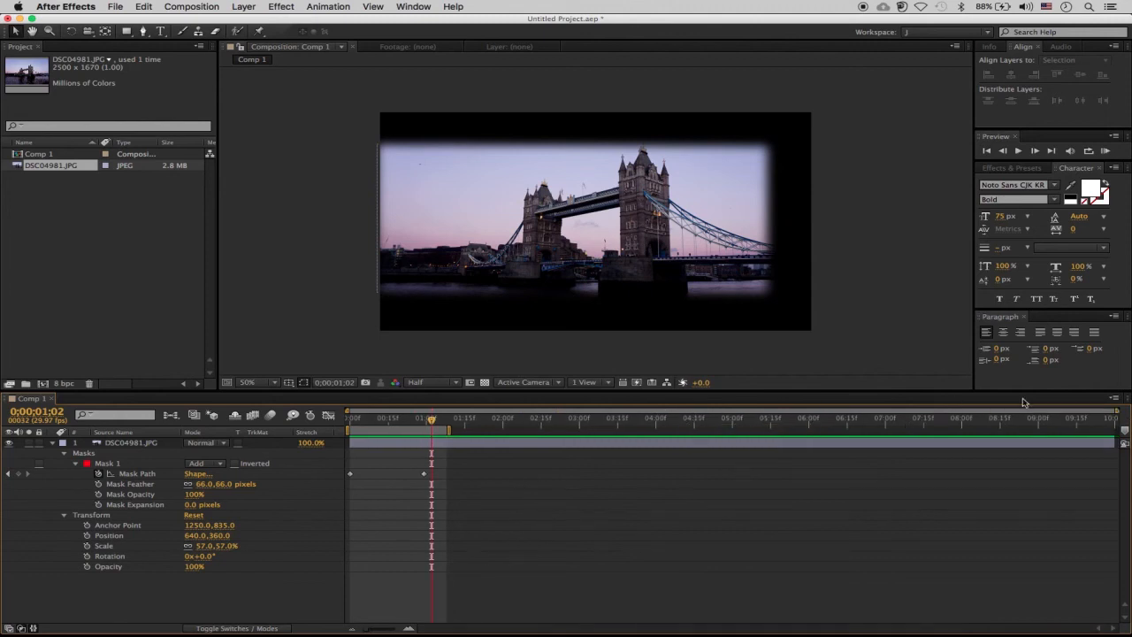
mouse_move(1113, 411)
mouse_down()
mouse_move(1089, 410)
mouse_move(1116, 410)
mouse_up()
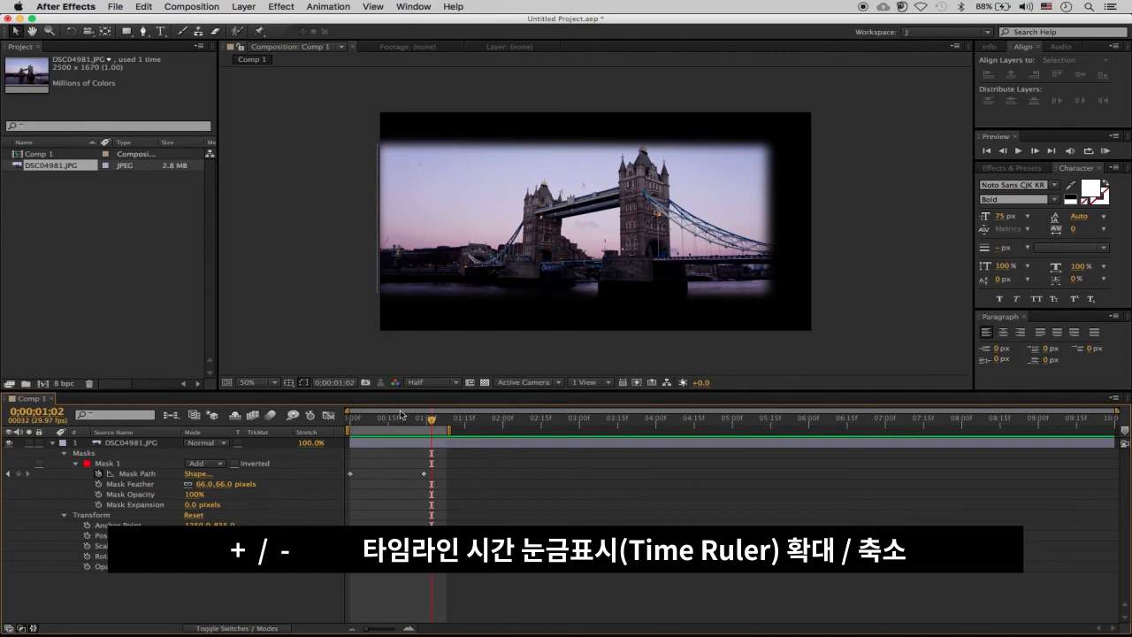
Zoom the time ruler in around the current time, and zoom back out to the full composition duration.
key(equal)
key(equal)
key(equal)
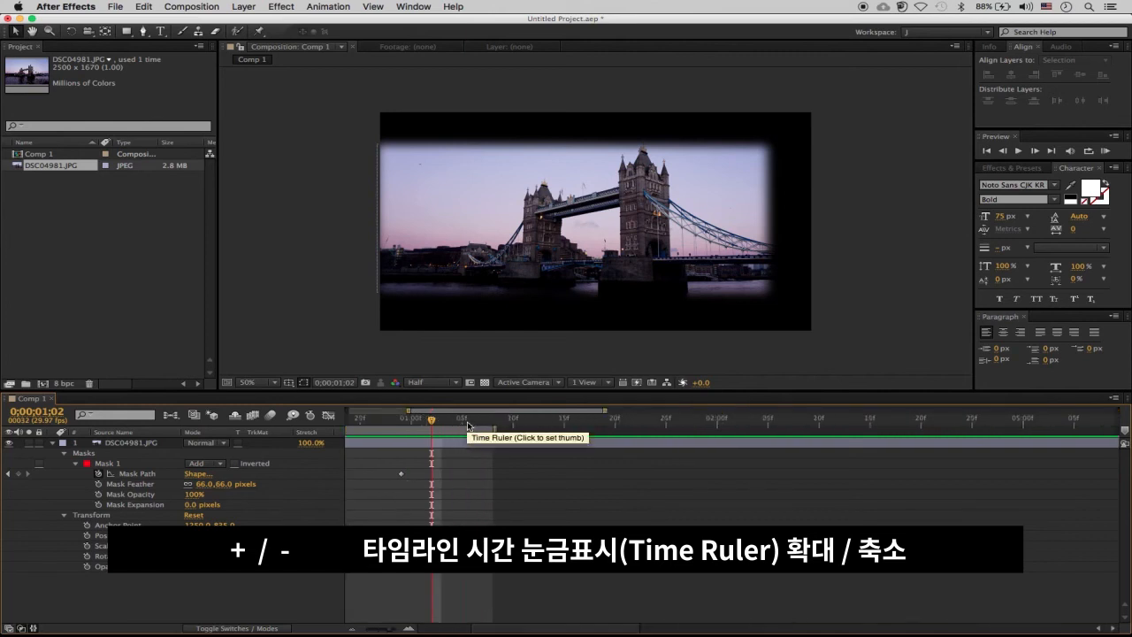
key(minus)
key(minus)
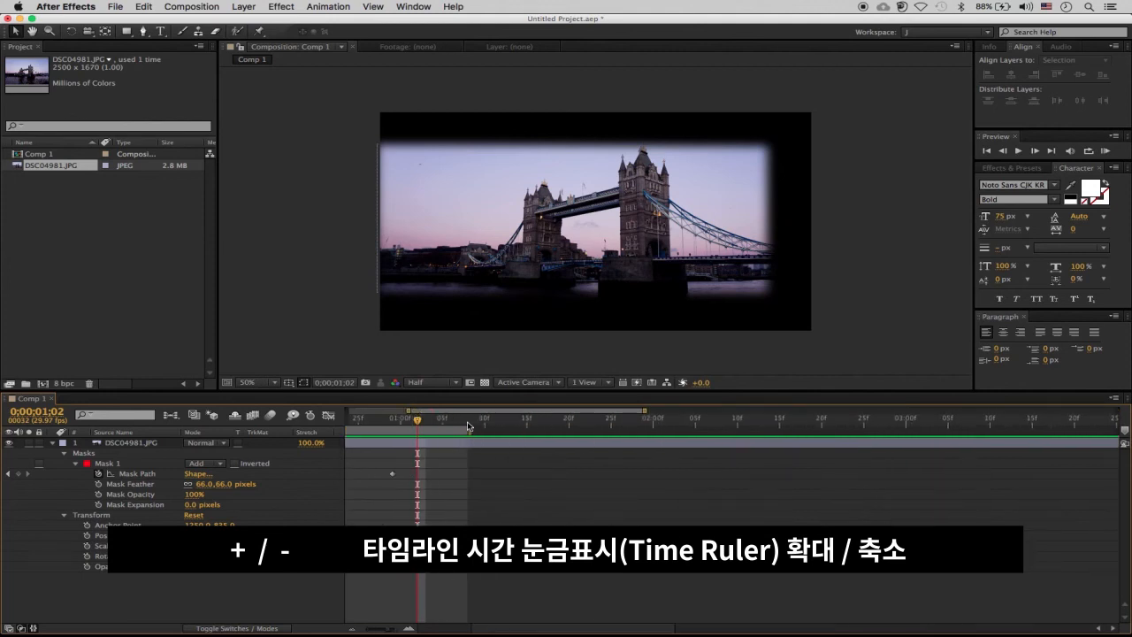
key(minus)
key(minus)
key(minus)
With the photo layer selected, set the work area from 0;00;00;15 to 0;00;01;01 and preview that range.
click(401, 446)
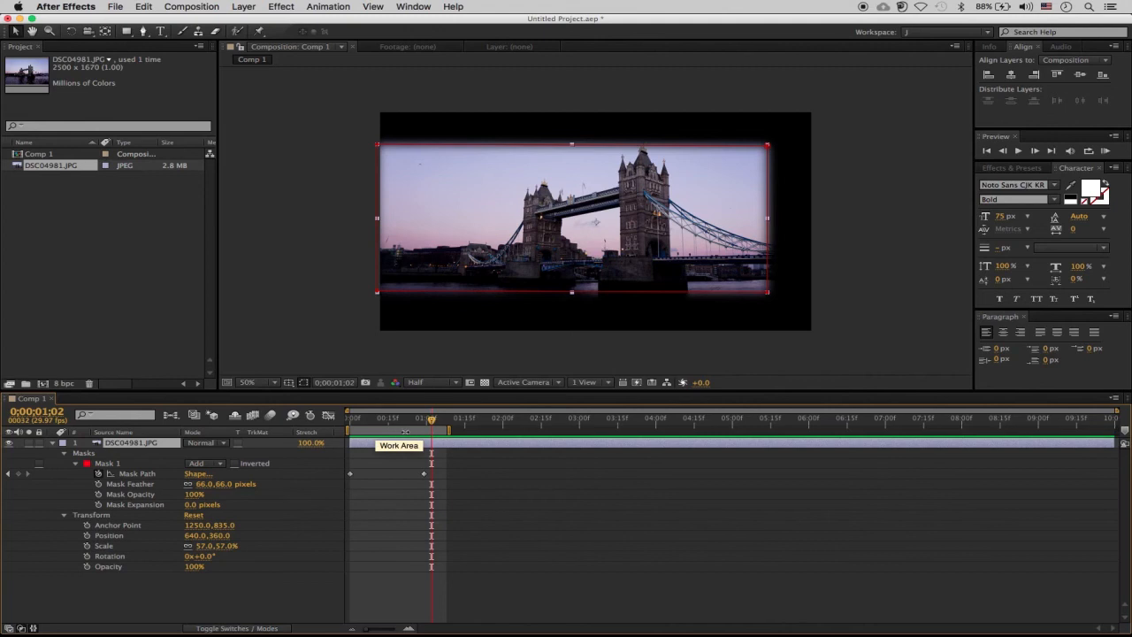
drag(426, 419, 387, 419)
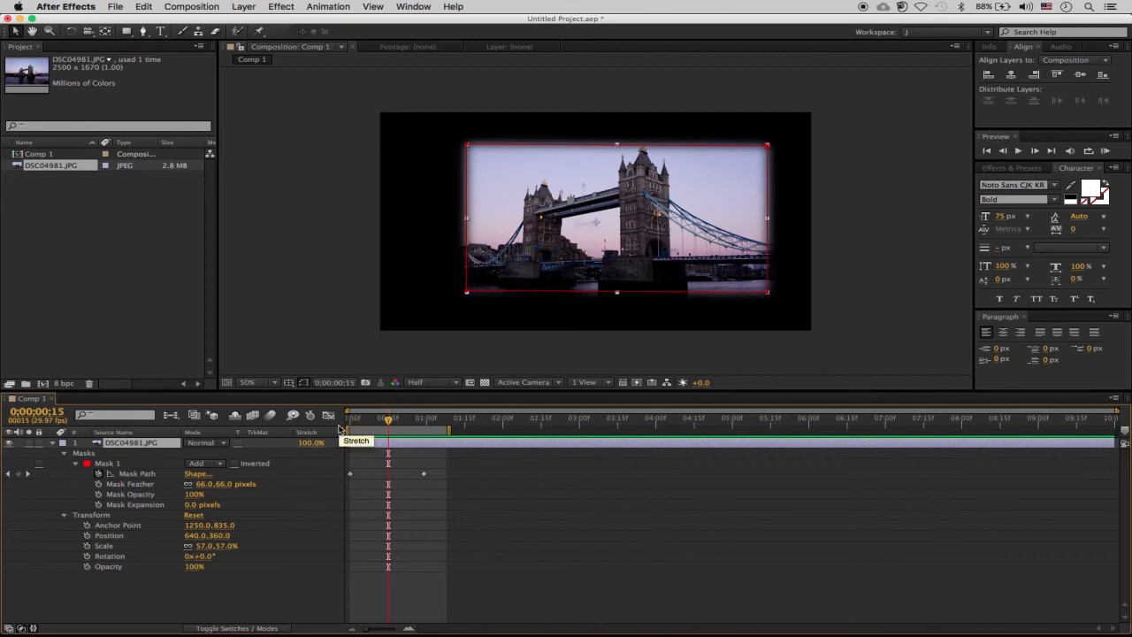
key(b)
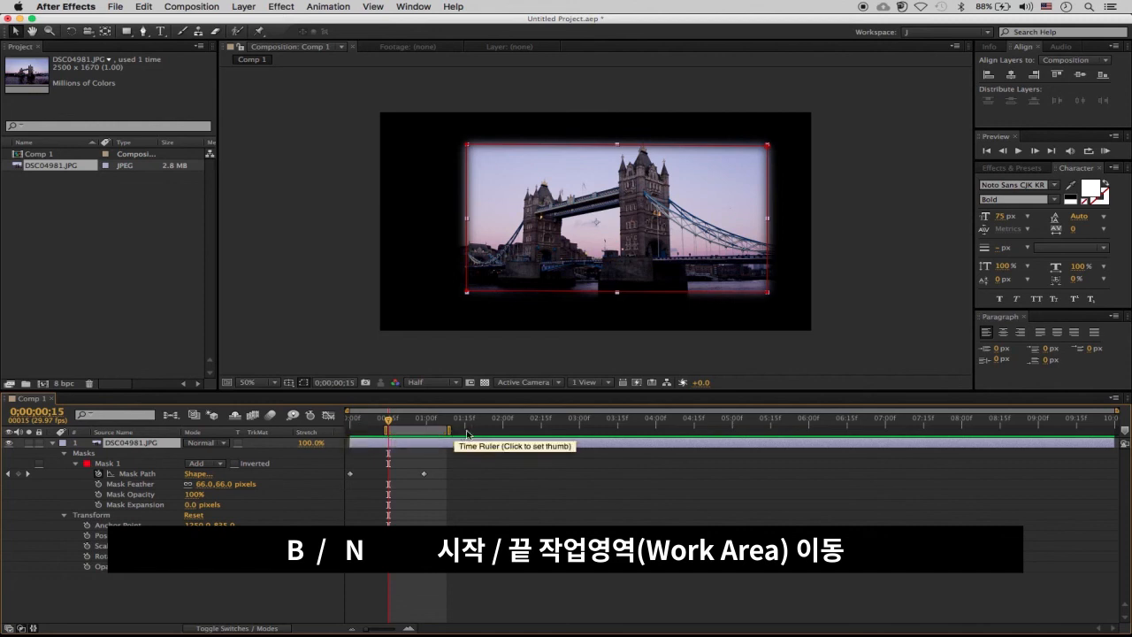
click(428, 420)
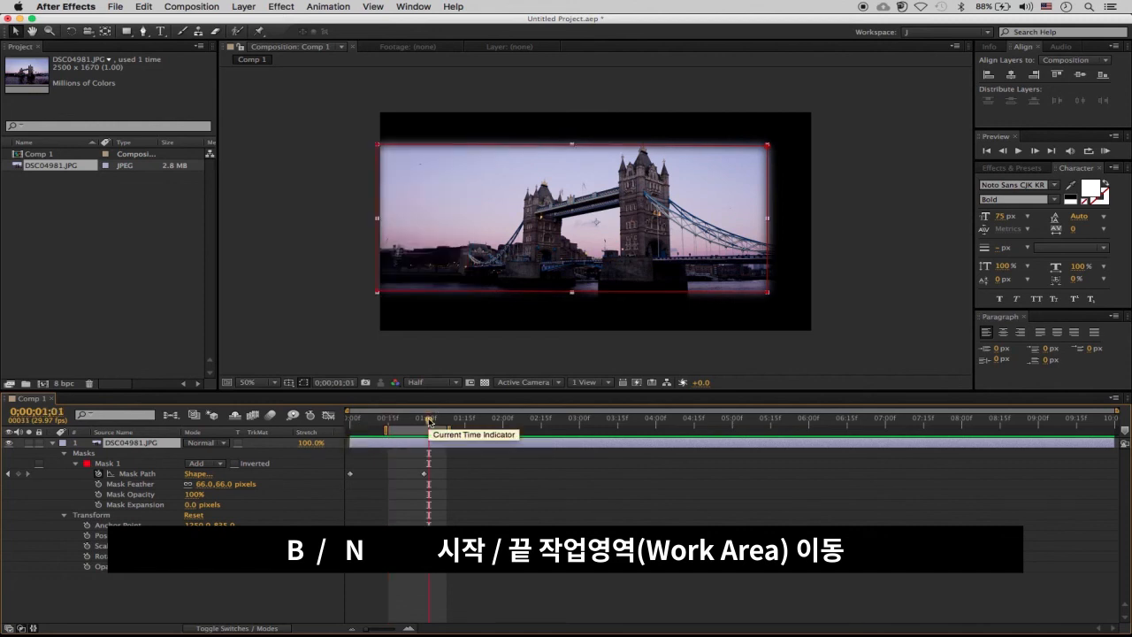
key(n)
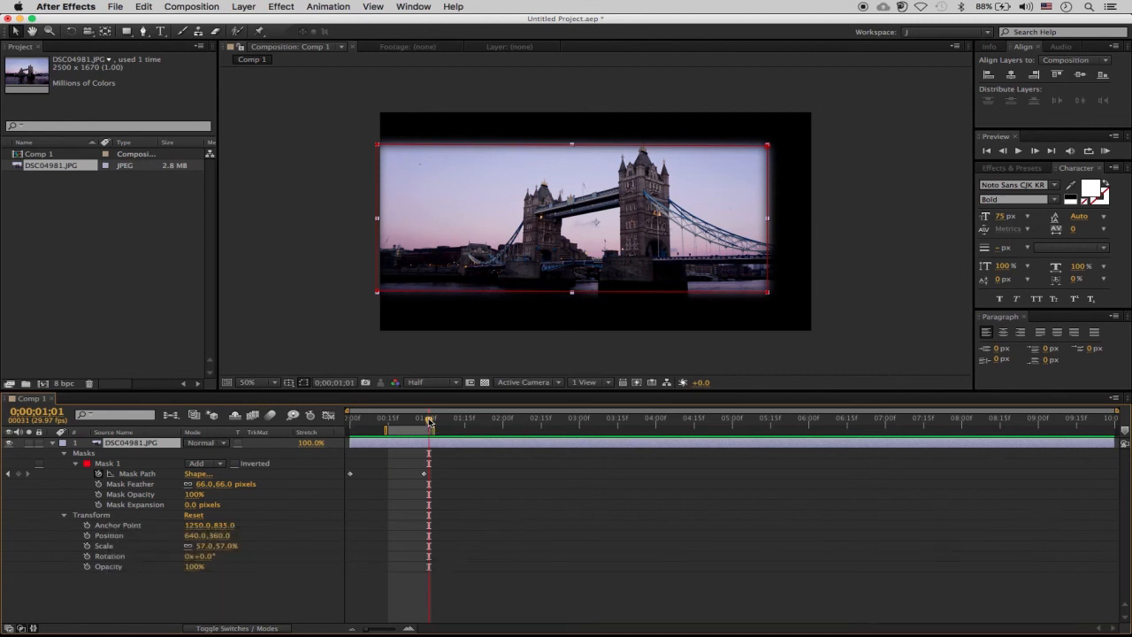
key(space)
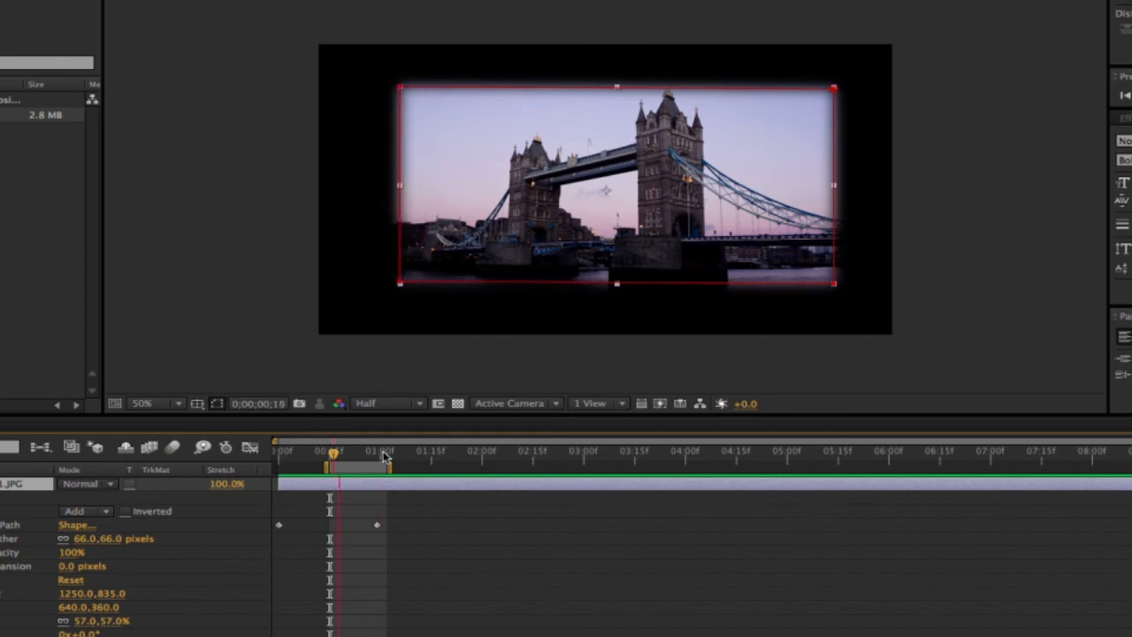
click(325, 467)
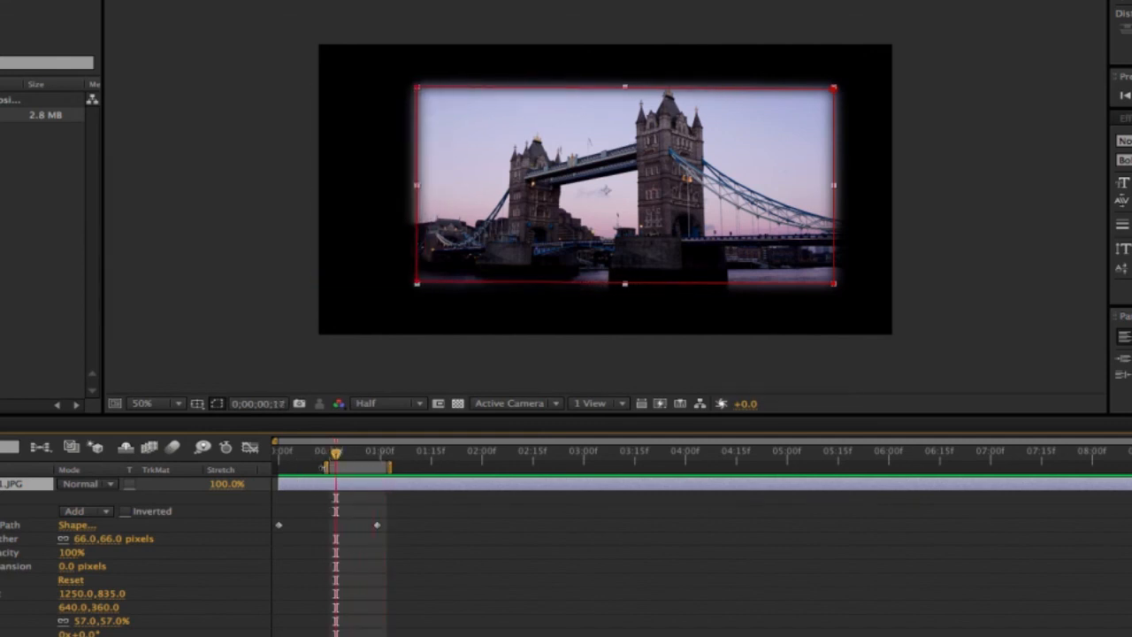
Extend the work area from the composition start to just past the 01:15f mark, and preview it.
drag(325, 468, 232, 468)
drag(390, 468, 446, 469)
drag(457, 469, 420, 467)
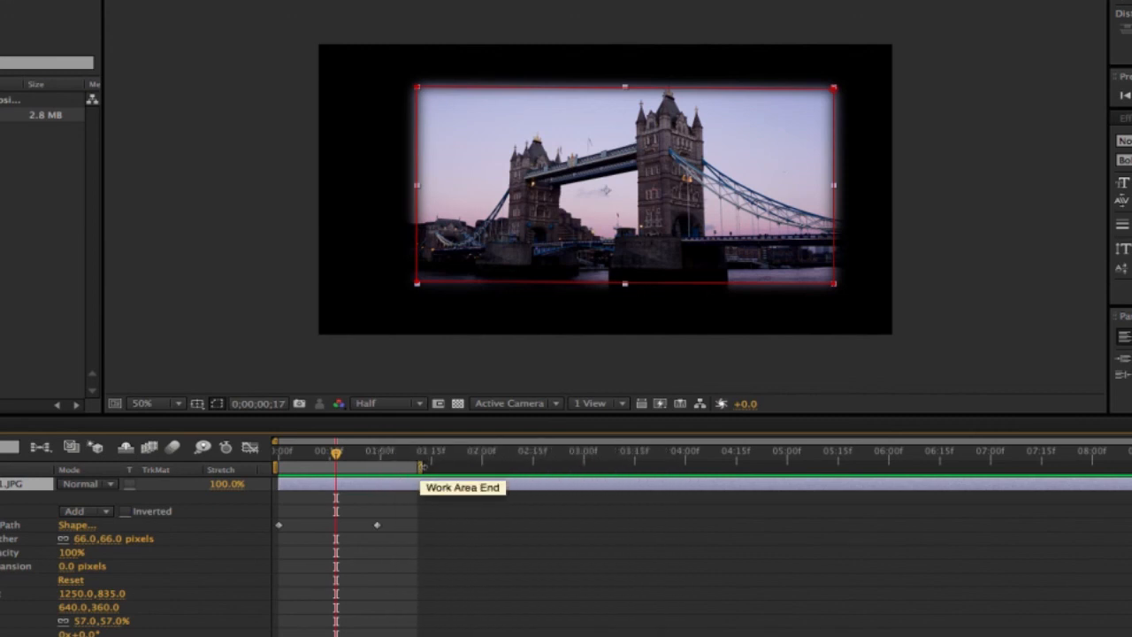
mouse_move(421, 466)
mouse_down()
mouse_move(412, 462)
mouse_move(501, 468)
mouse_move(441, 464)
mouse_up()
key(space)
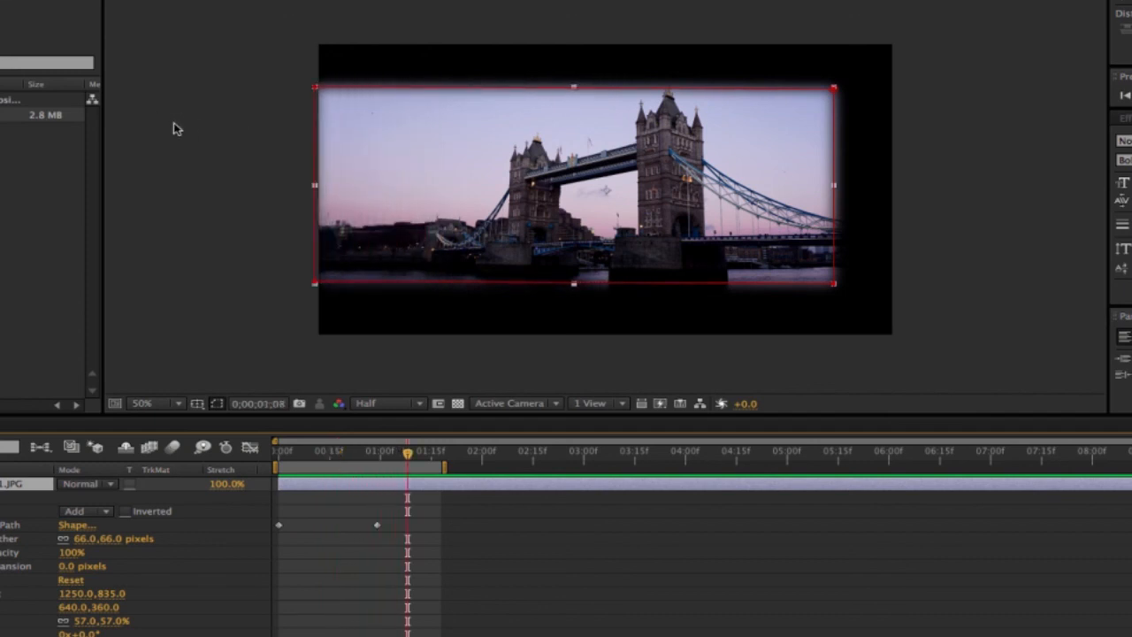
Reselect the photo layer and move only the mask's upper-right vertex slightly inward and up at 0;00;01;08.
click(725, 589)
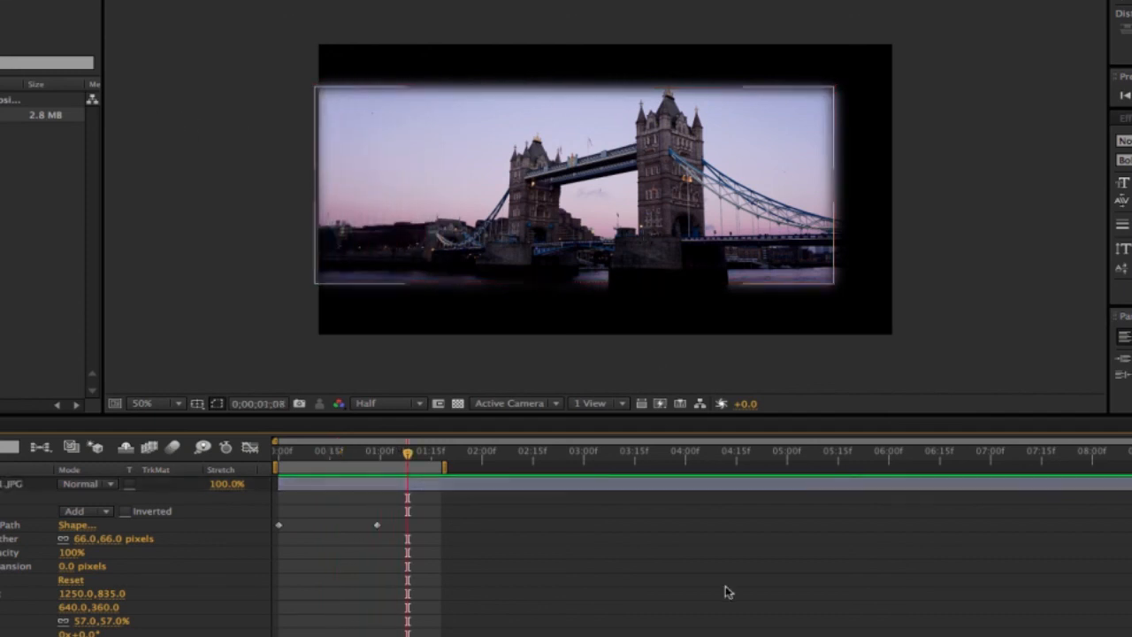
click(500, 481)
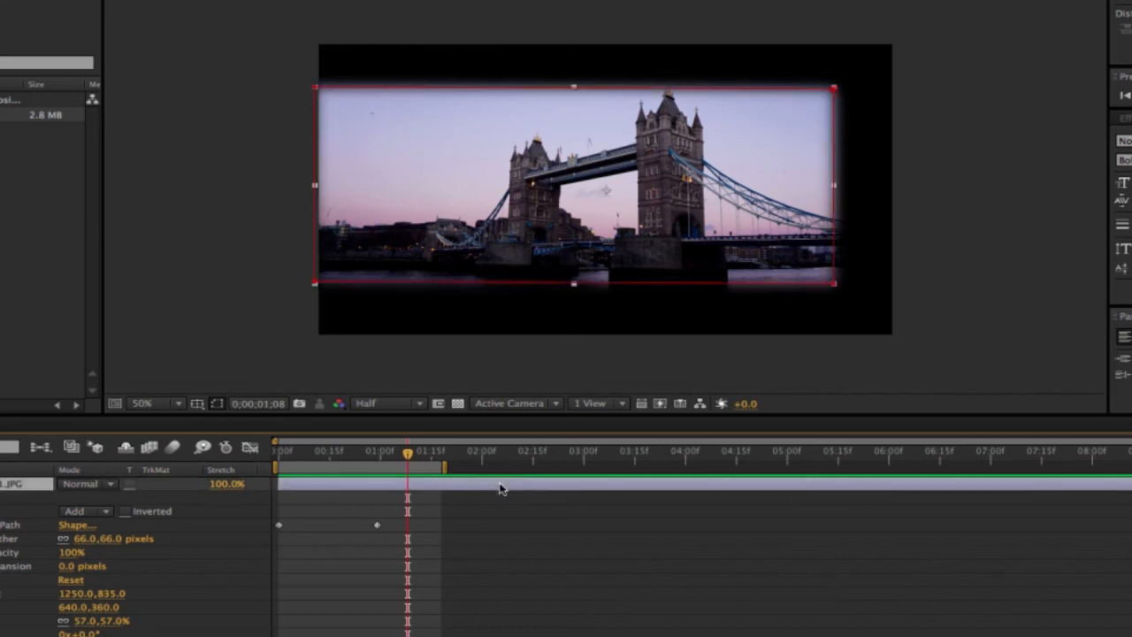
click(835, 91)
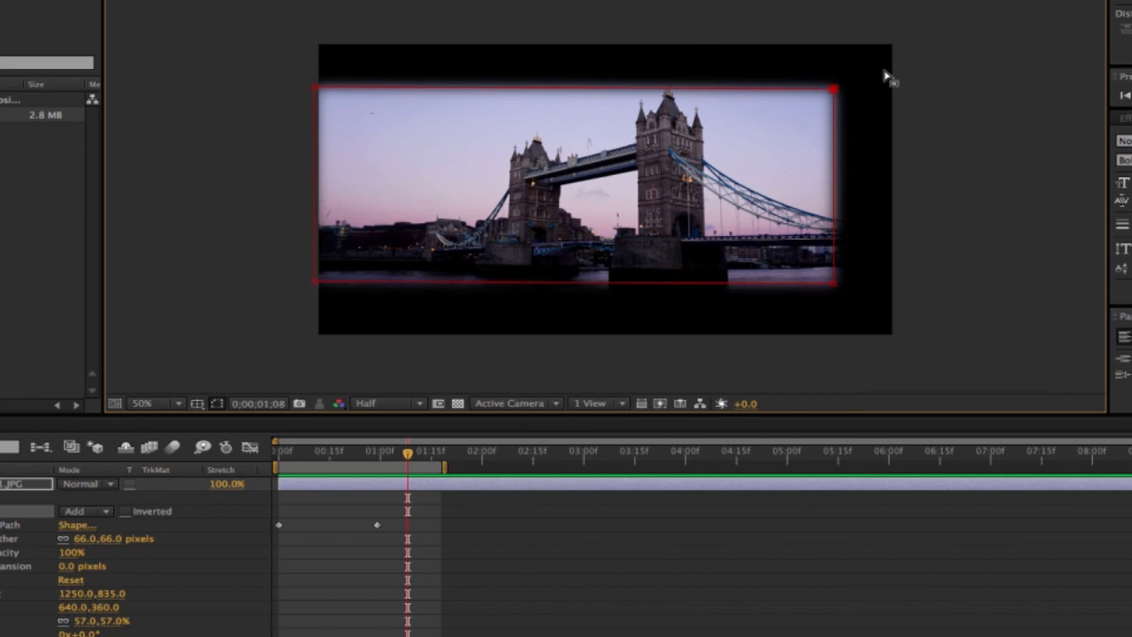
mouse_move(834, 90)
mouse_down()
mouse_move(866, 10)
mouse_move(827, 86)
mouse_up()
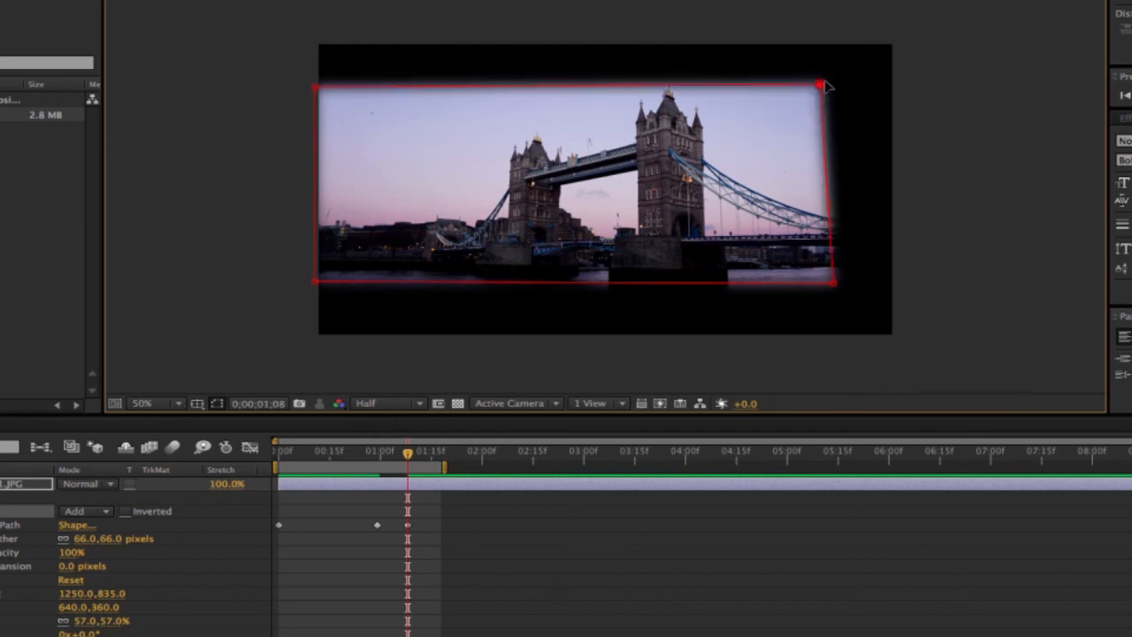